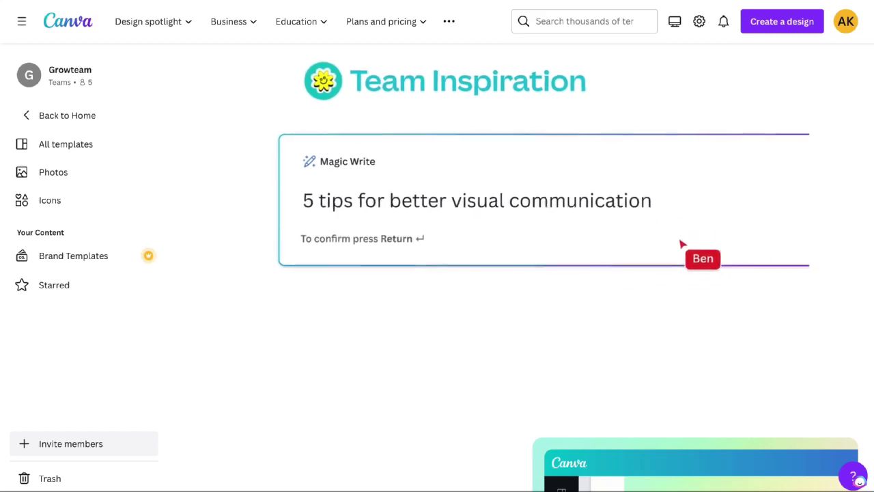
# Step: Scroll through the Magic Write and Magic Design pages to reach the wireless back massager ad-copy Doc
pyautogui.scroll(-3, 437, 273)
pyautogui.scroll(-8, 514, 267)
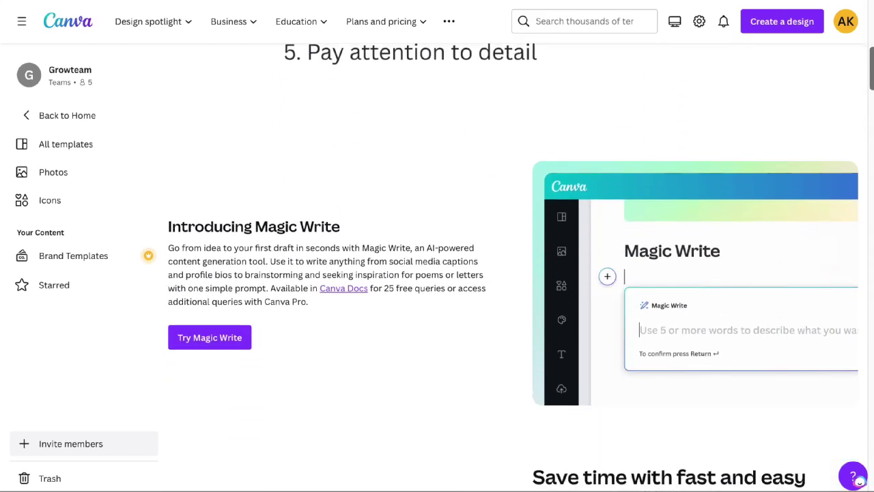
pyautogui.scroll(-6, 513, 268)
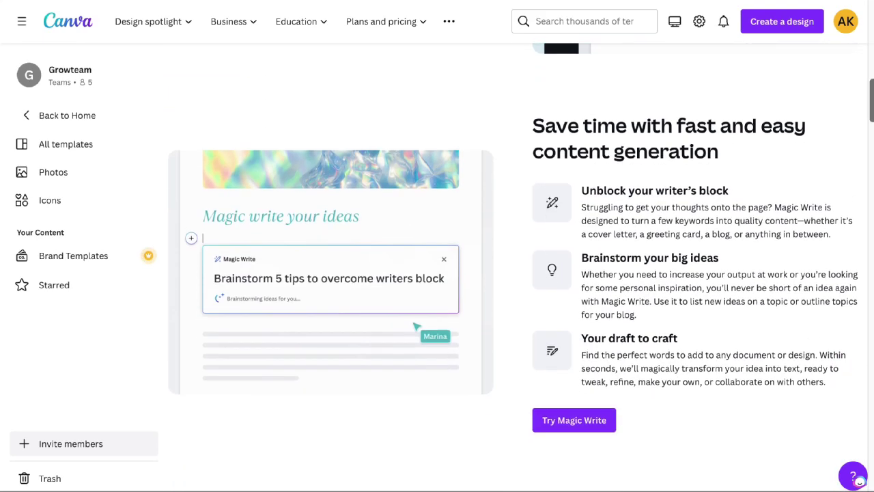
pyautogui.scroll(-7, 514, 268)
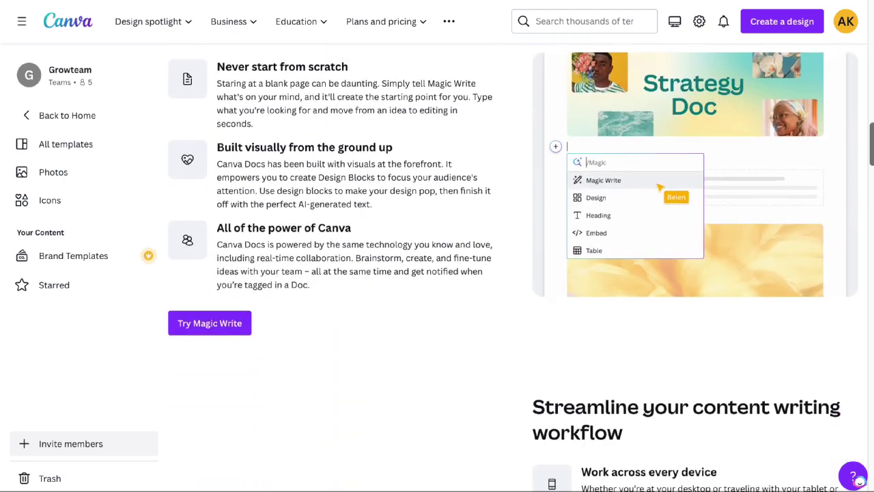
pyautogui.scroll(-5, 825, 60)
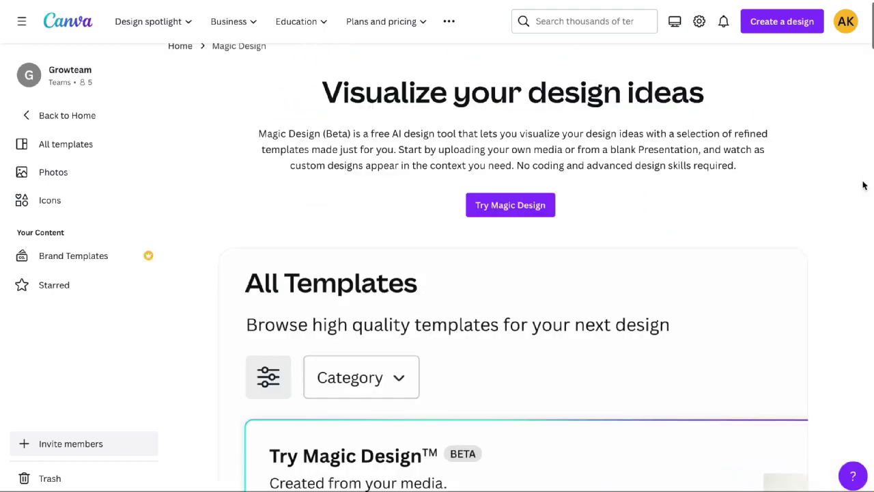
pyautogui.scroll(-5, 863, 185)
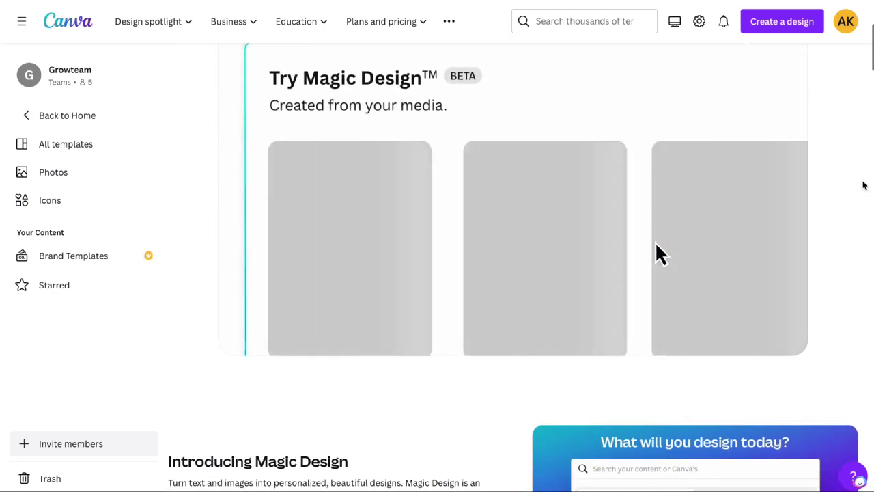
pyautogui.scroll(2, 863, 185)
pyautogui.scroll(-3, 863, 185)
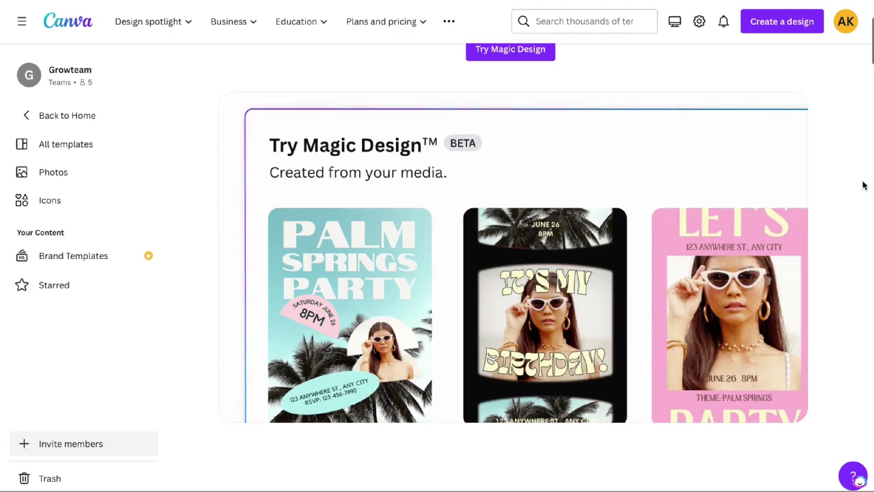
pyautogui.scroll(-5, 864, 209)
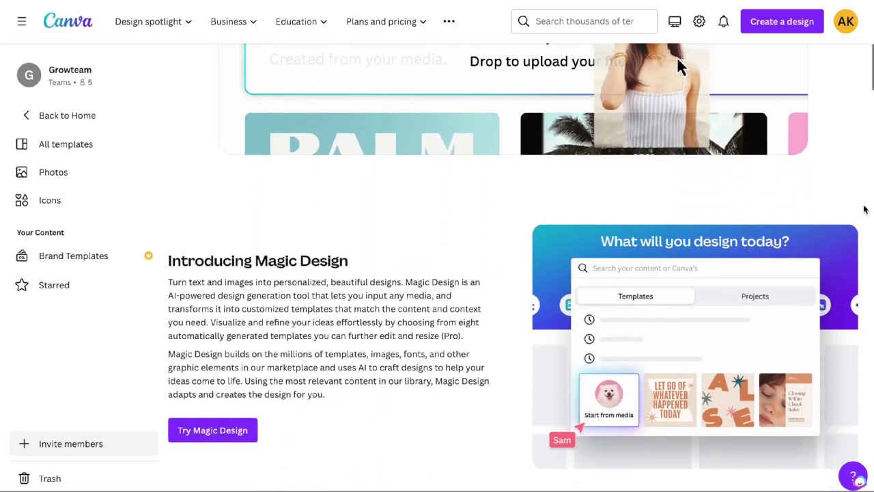
pyautogui.scroll(-3, 864, 209)
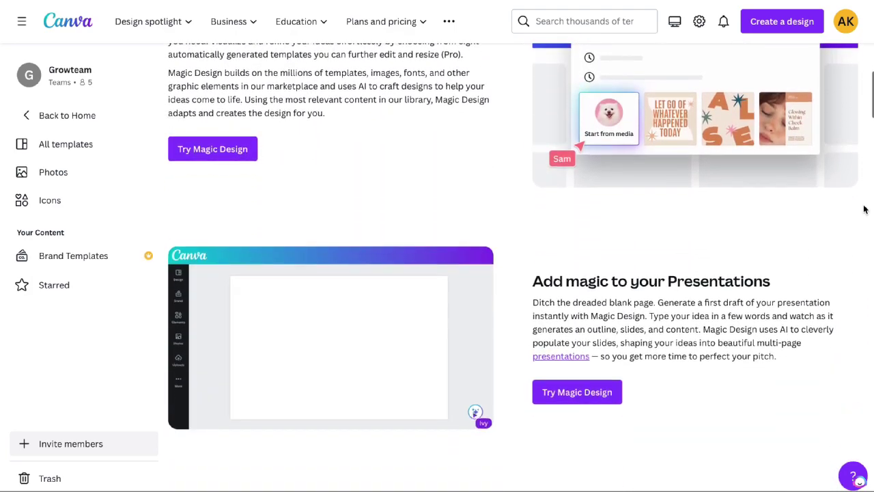
pyautogui.scroll(-1, 864, 209)
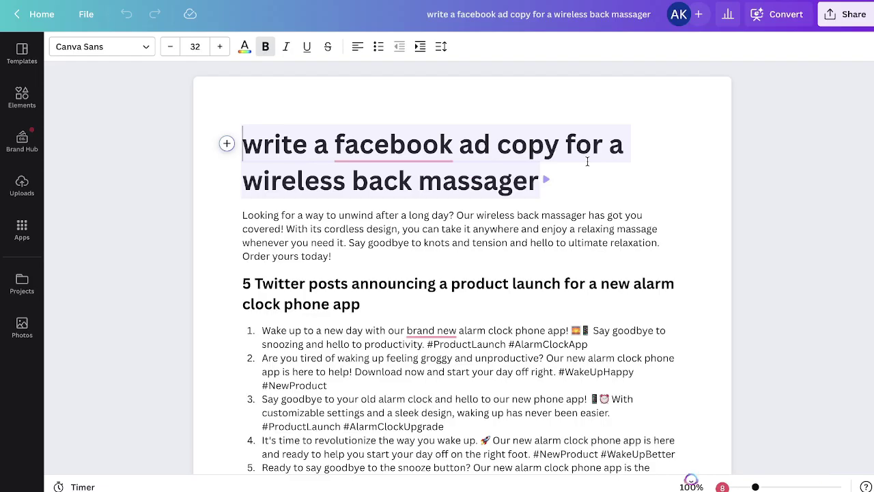
pyautogui.scroll(-1, 587, 161)
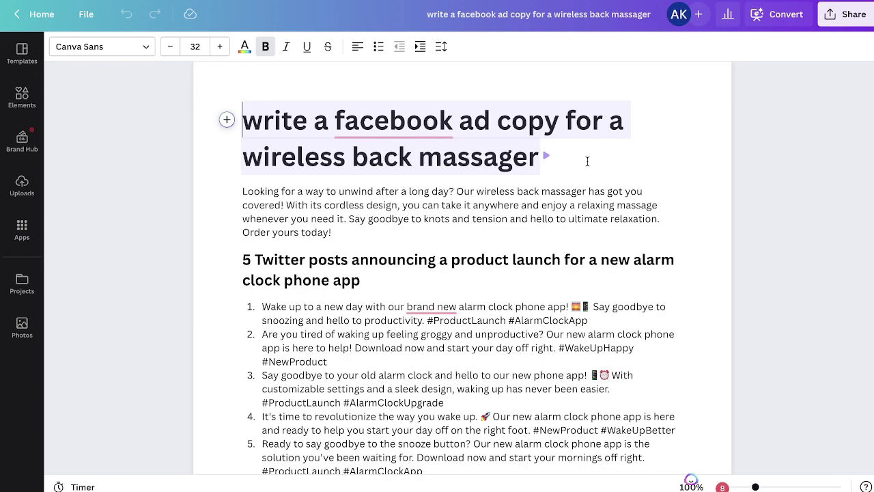
# Step: Add an empty line after the fifth running-shoe idea and bring up its insert options
pyautogui.scroll(-1, 587, 162)
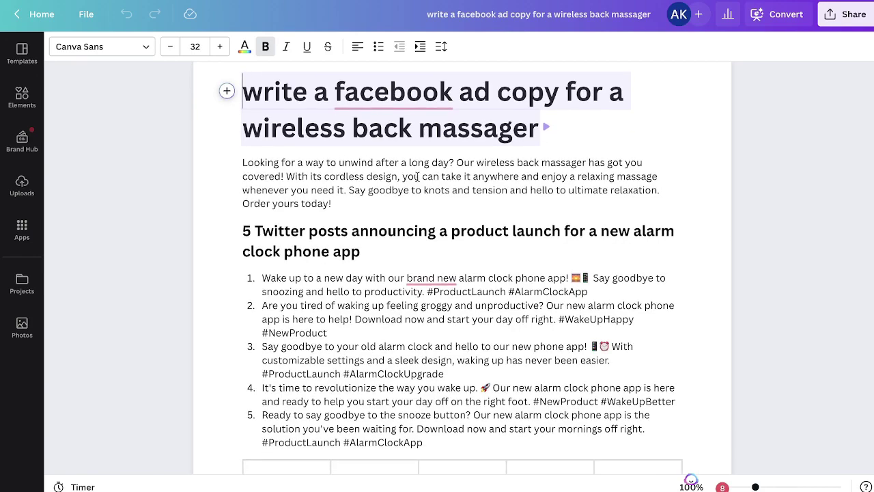
pyautogui.scroll(-5, 418, 176)
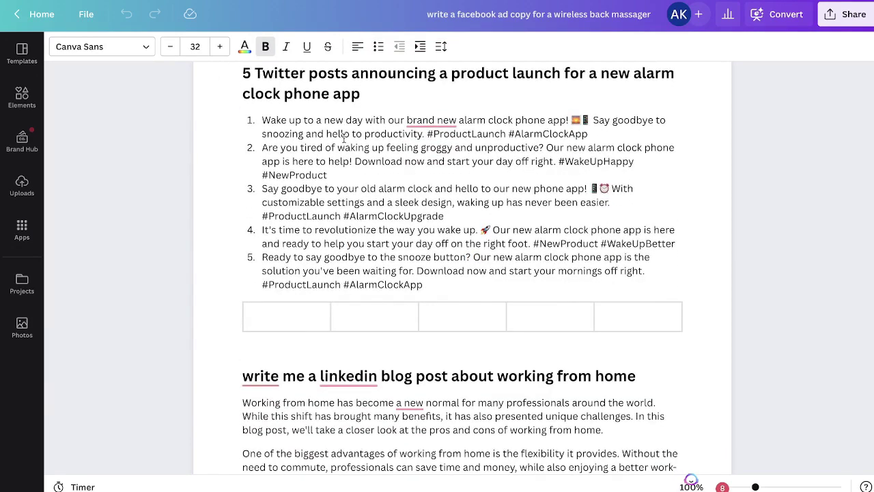
pyautogui.scroll(-15, 344, 138)
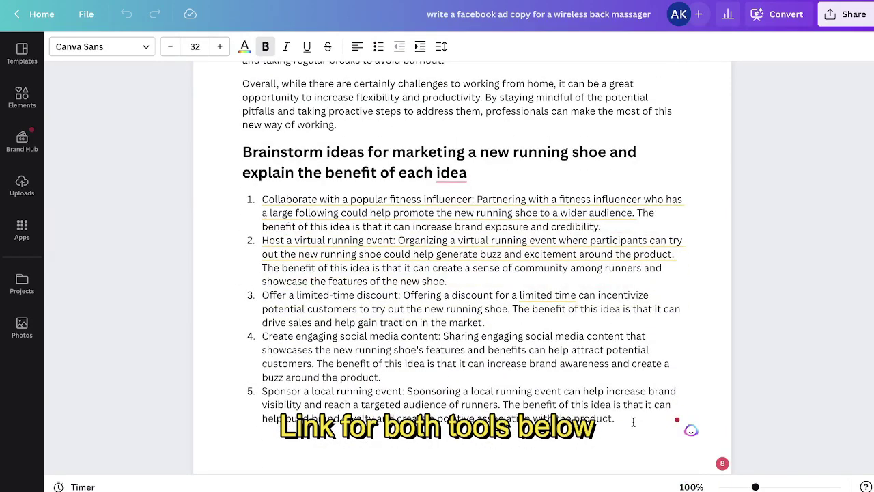
pyautogui.click(633, 422)
pyautogui.press('Return')
pyautogui.press('Return')
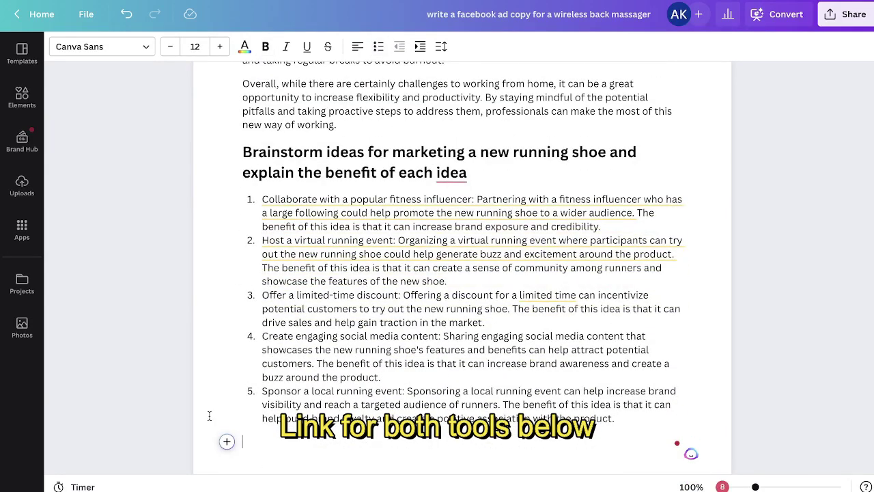
pyautogui.click(226, 441)
# Step: Generate and accept Facebook ad copy for a backpack with wifi, then open insert options on the line below
pyautogui.click(283, 332)
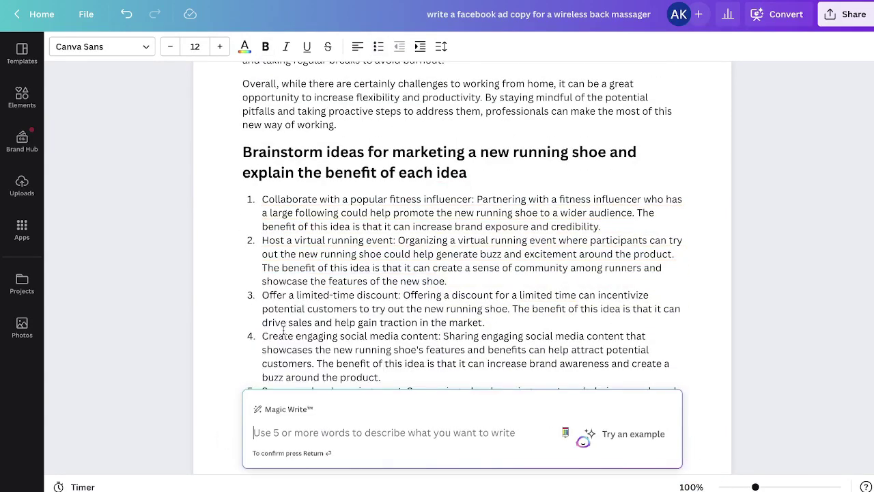
pyautogui.scroll(-1, 350, 381)
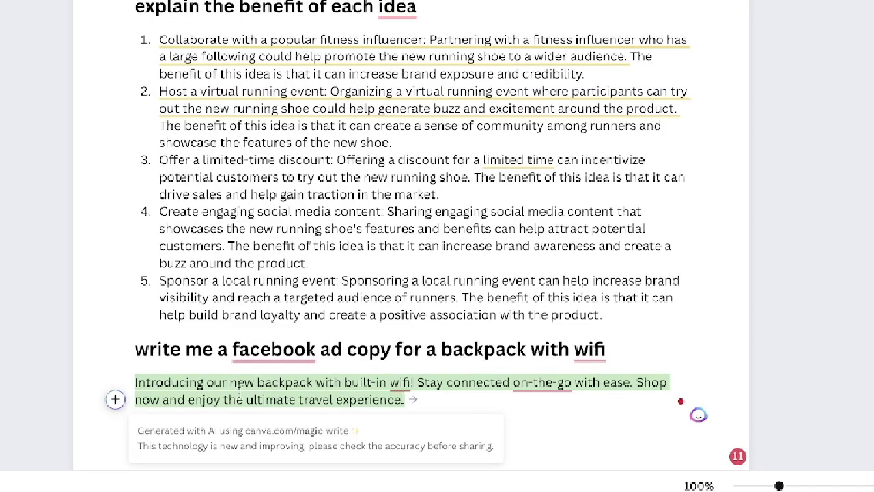
pyautogui.click(413, 400)
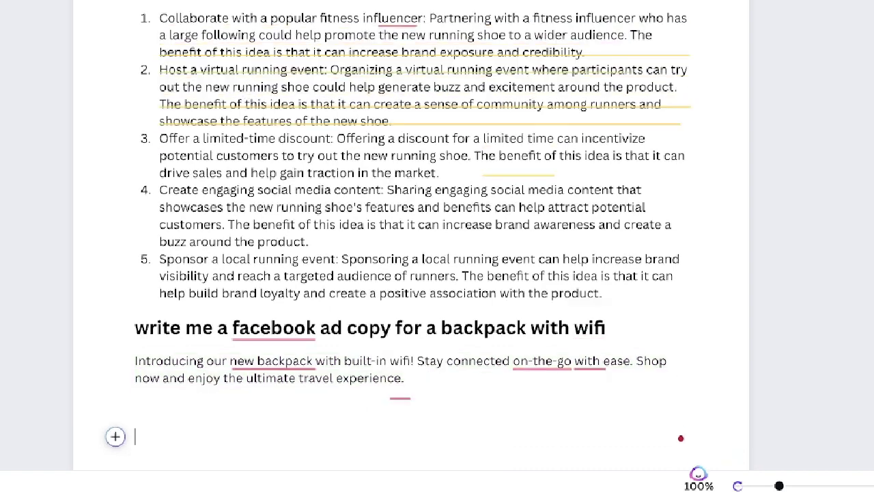
pyautogui.click(164, 412)
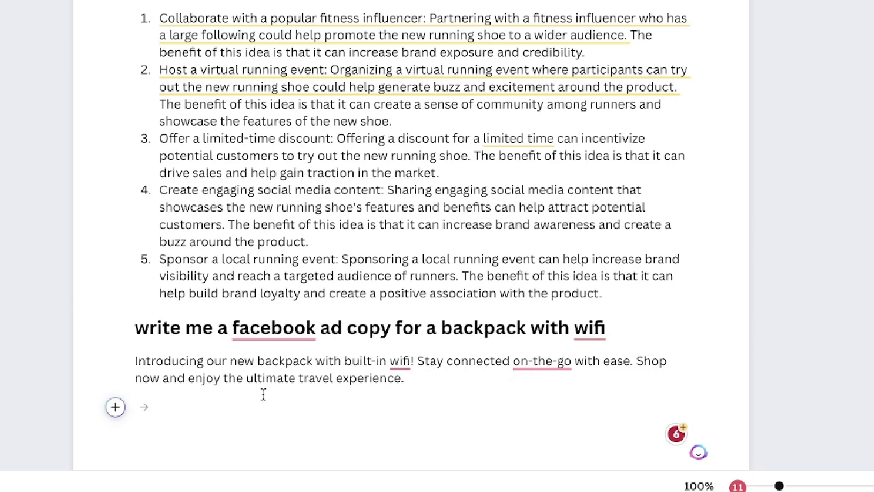
pyautogui.click(116, 407)
# Step: Run Magic Write on 'write a video script for a youtube video about cheapest countries to travel to' and review the script
pyautogui.click(244, 277)
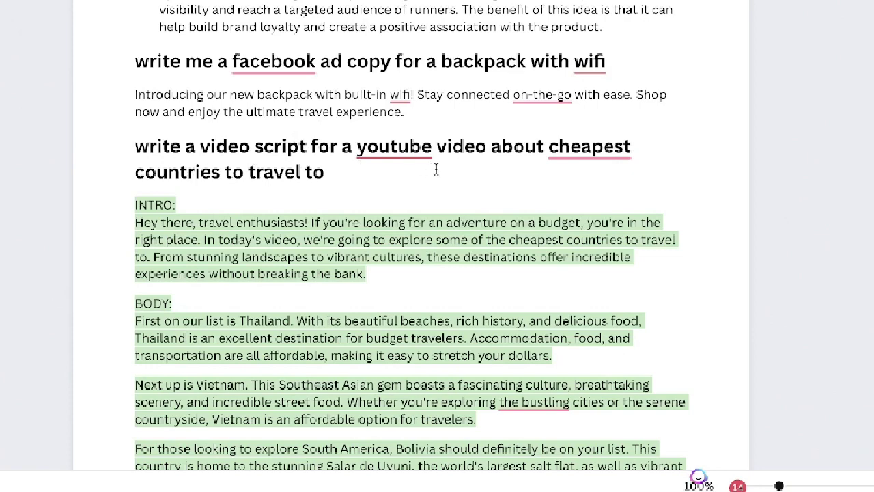
pyautogui.scroll(-1, 470, 170)
pyautogui.scroll(-3, 392, 157)
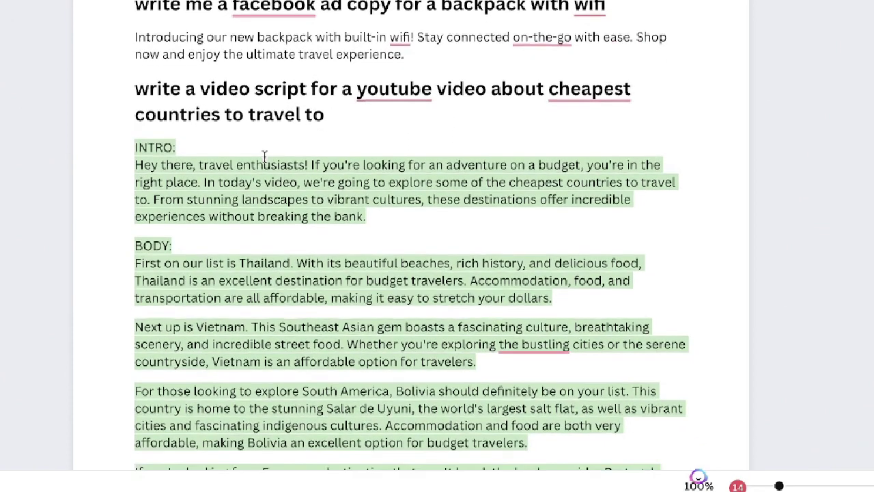
pyautogui.scroll(-2, 255, 135)
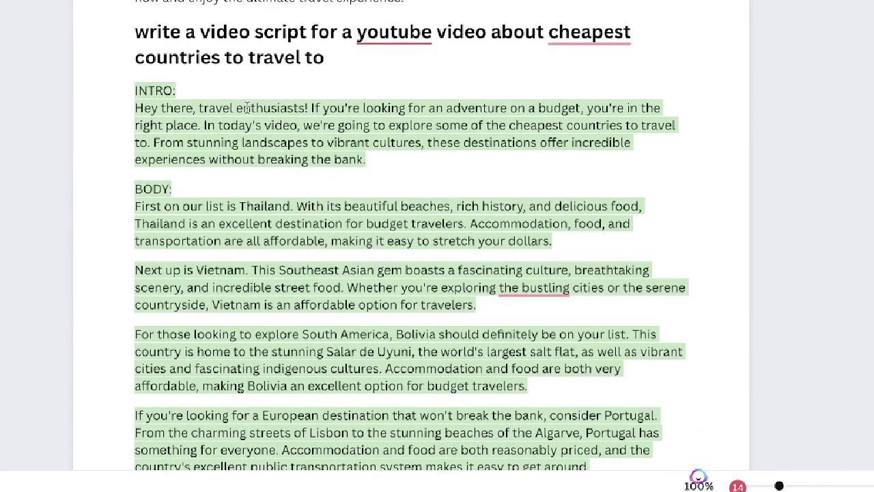
pyautogui.scroll(-6, 246, 108)
pyautogui.scroll(-4, 246, 108)
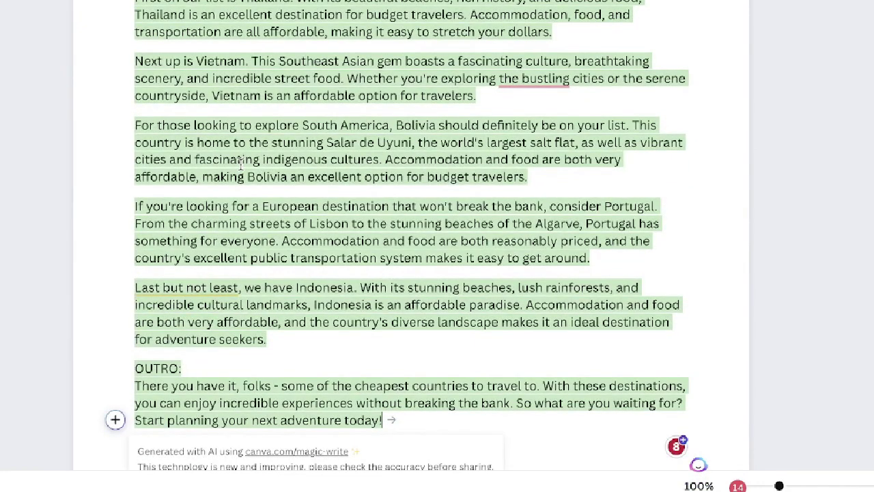
pyautogui.scroll(-2, 241, 166)
pyautogui.scroll(9, 240, 165)
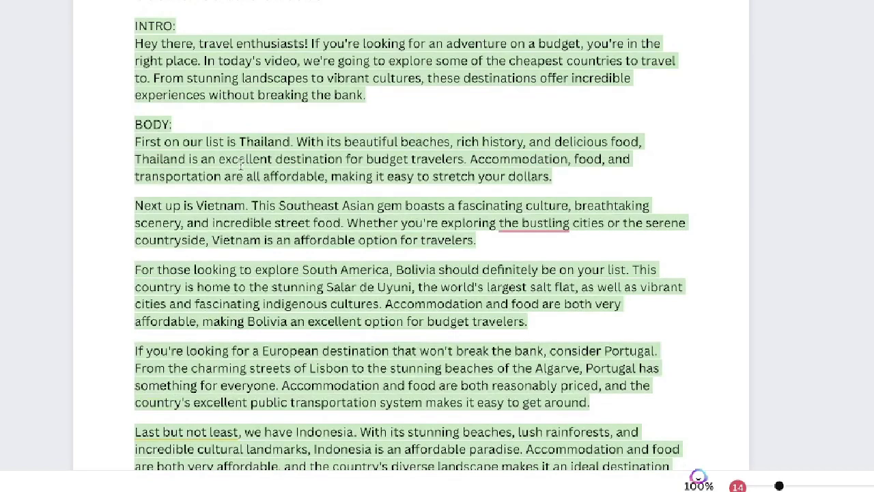
pyautogui.scroll(14, 240, 164)
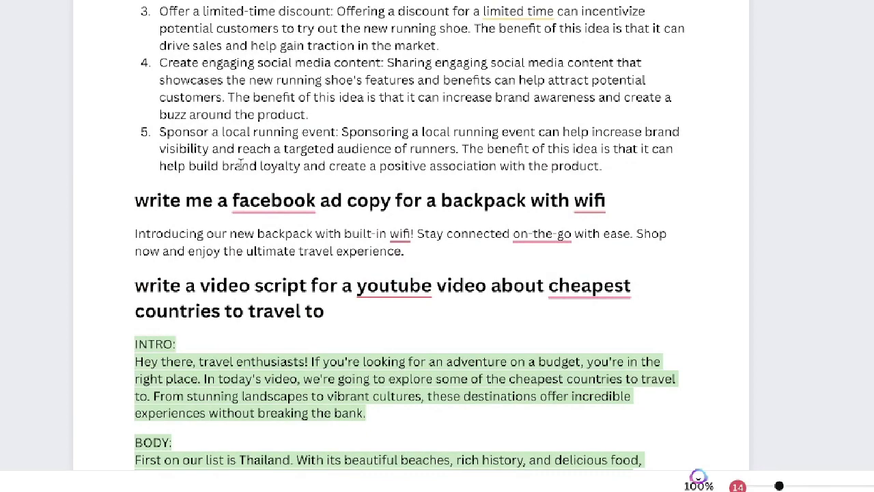
pyautogui.scroll(-9, 240, 164)
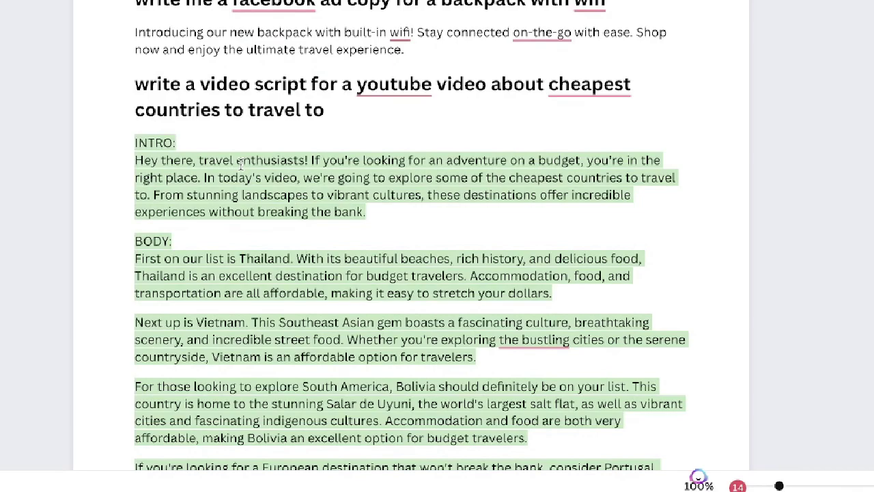
pyautogui.scroll(15, 241, 165)
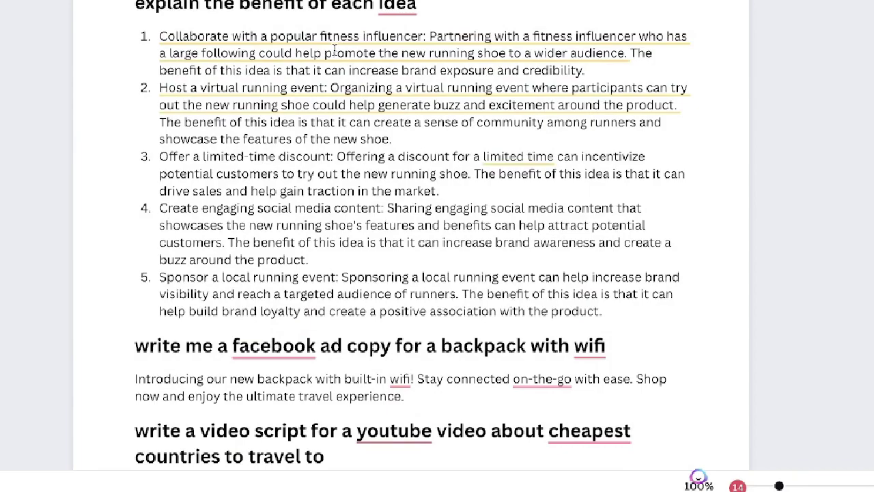
pyautogui.scroll(20, 335, 51)
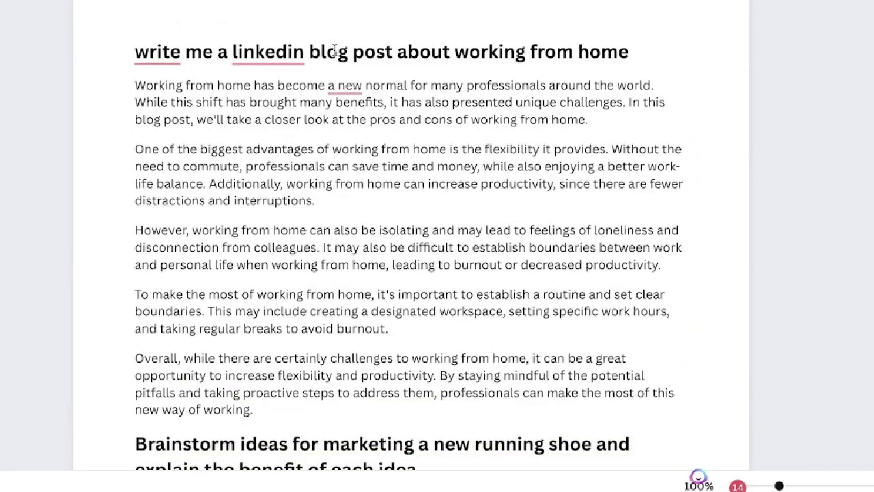
pyautogui.scroll(-20, 335, 51)
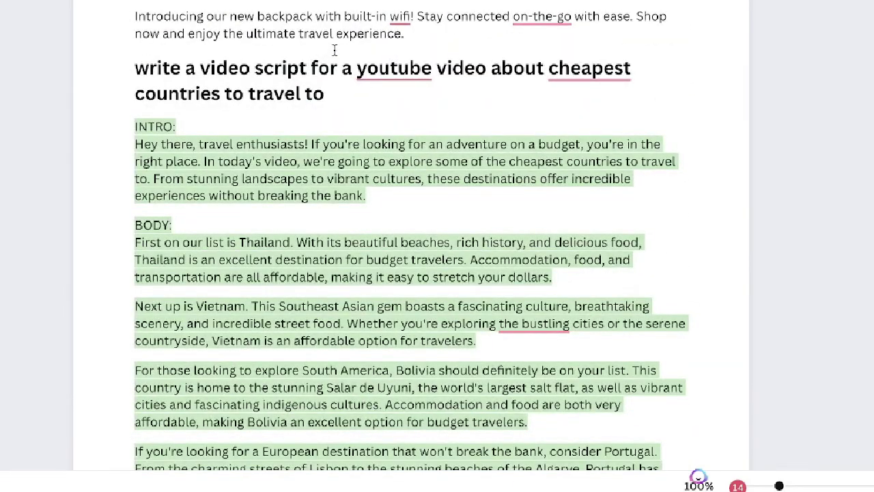
pyautogui.scroll(-12, 335, 50)
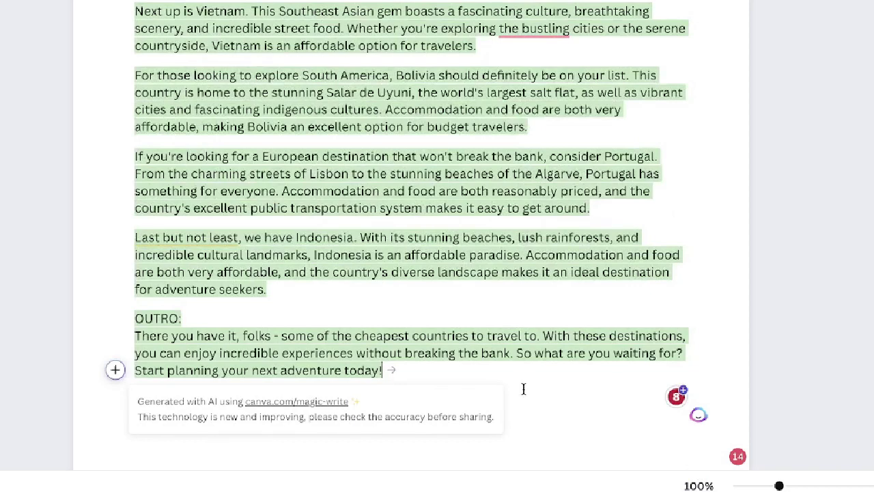
# Step: Accept the video script and insert a six-column, two-row table below its outro
pyautogui.click(521, 389)
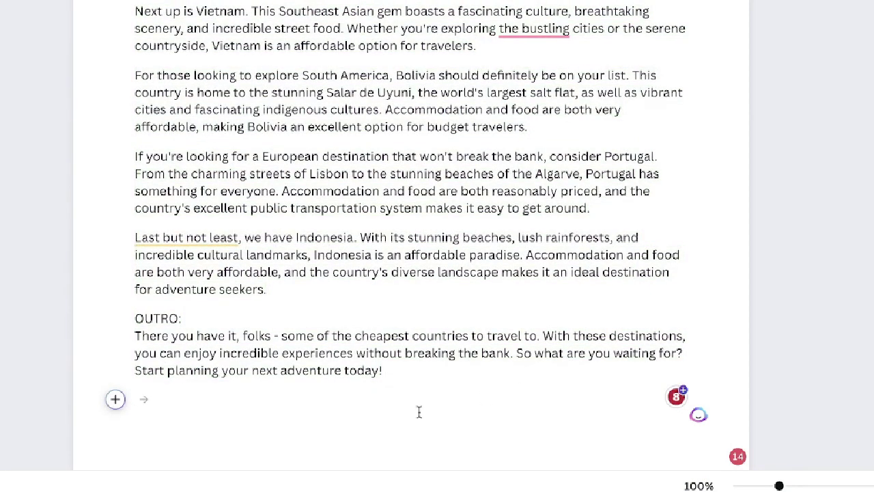
pyautogui.click(115, 399)
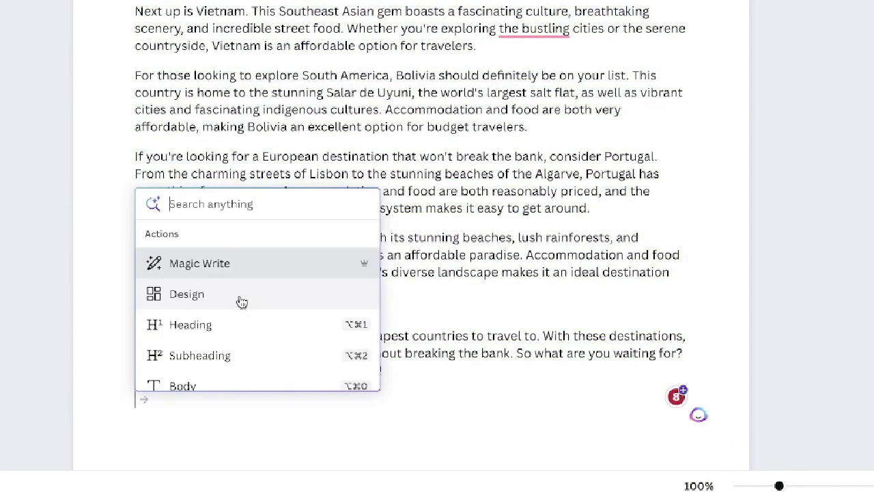
pyautogui.scroll(-2, 263, 321)
pyautogui.scroll(-2, 261, 333)
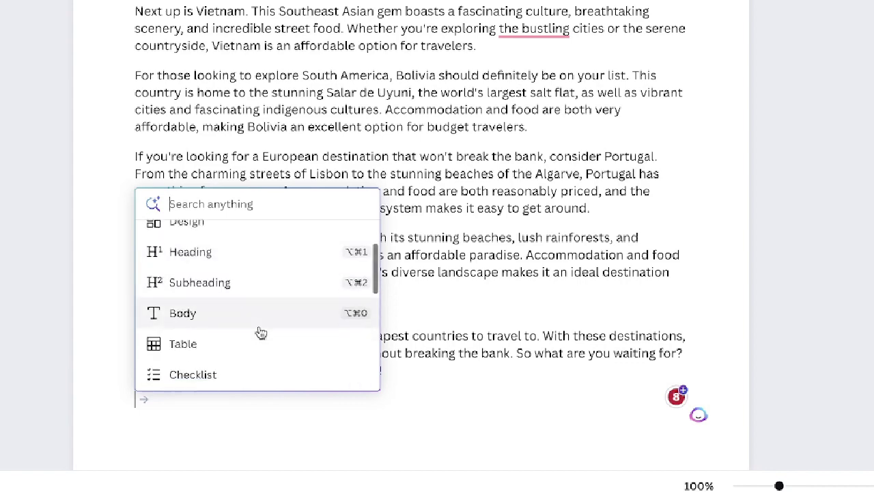
pyautogui.click(258, 332)
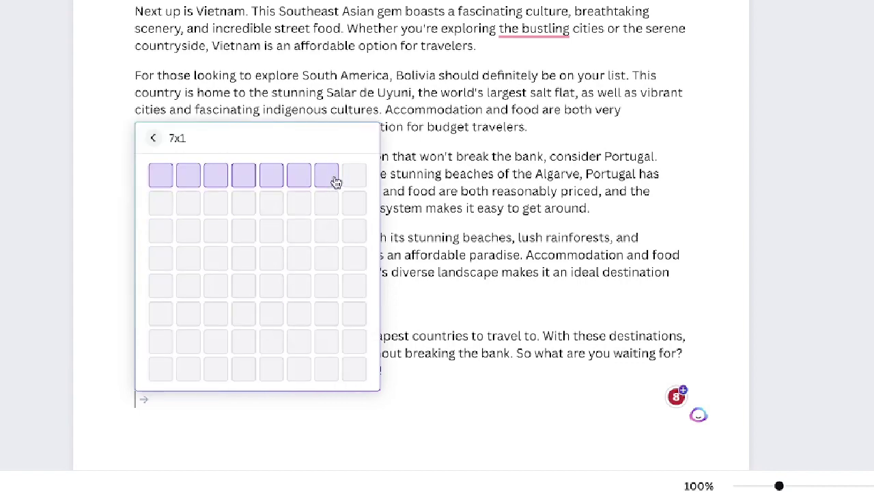
pyautogui.click(299, 203)
pyautogui.scroll(-1, 380, 343)
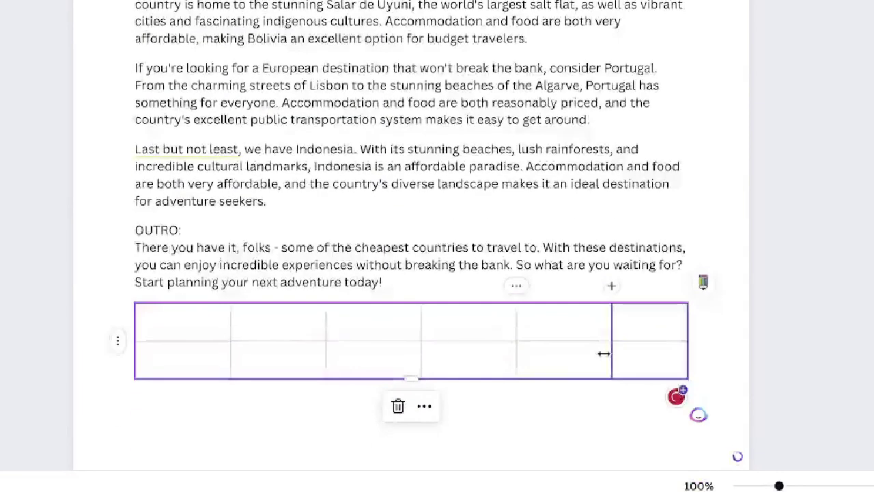
# Step: Start a new line below the table and browse the list of insertable blocks
pyautogui.click(729, 349)
pyautogui.click(115, 428)
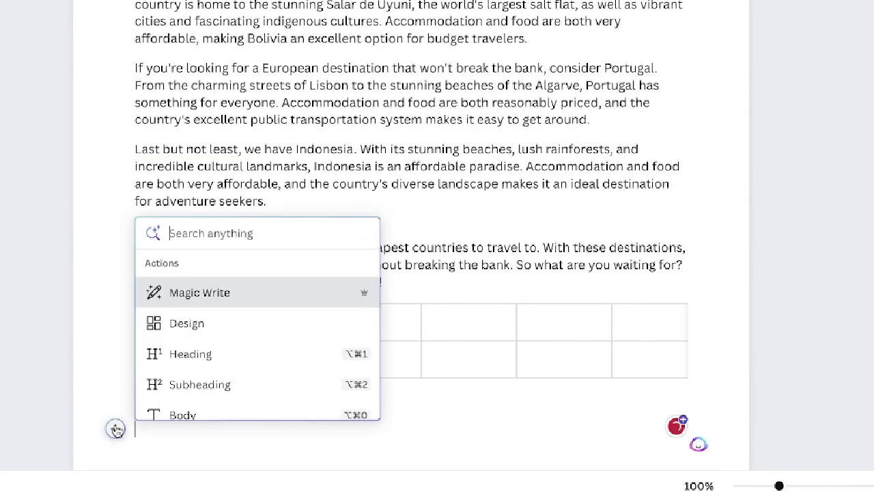
pyautogui.scroll(-3, 242, 332)
pyautogui.scroll(-2, 246, 339)
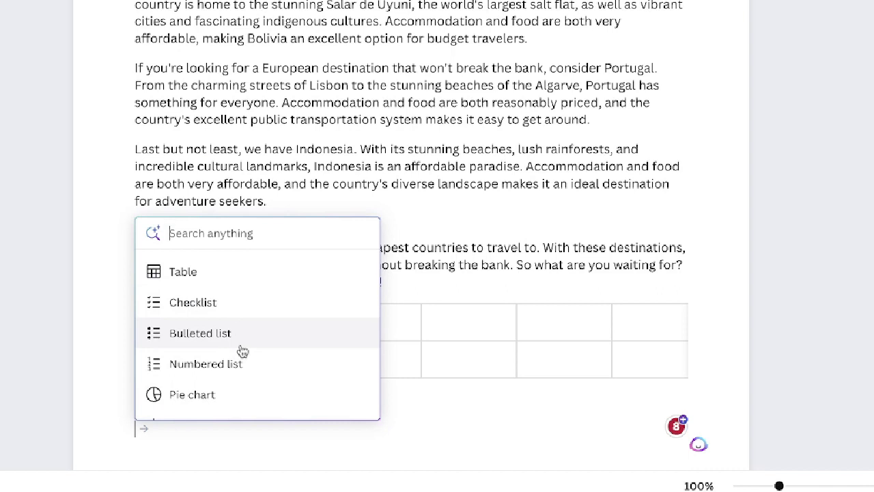
pyautogui.scroll(-4, 240, 376)
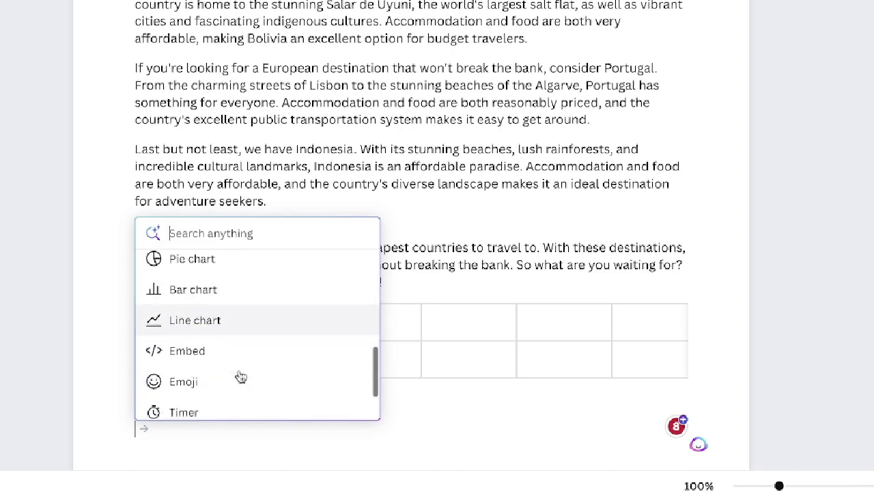
pyautogui.scroll(-1, 241, 376)
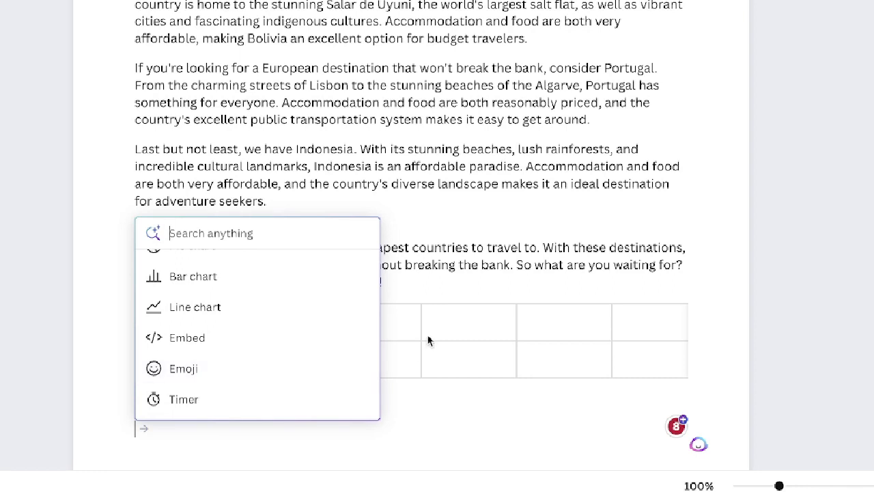
pyautogui.scroll(15, 462, 217)
pyautogui.scroll(-3, 598, 205)
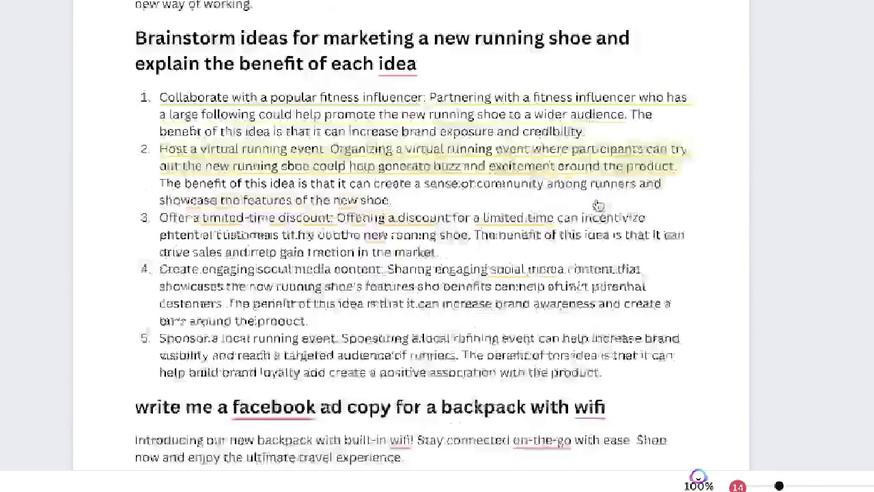
pyautogui.scroll(-5, 598, 205)
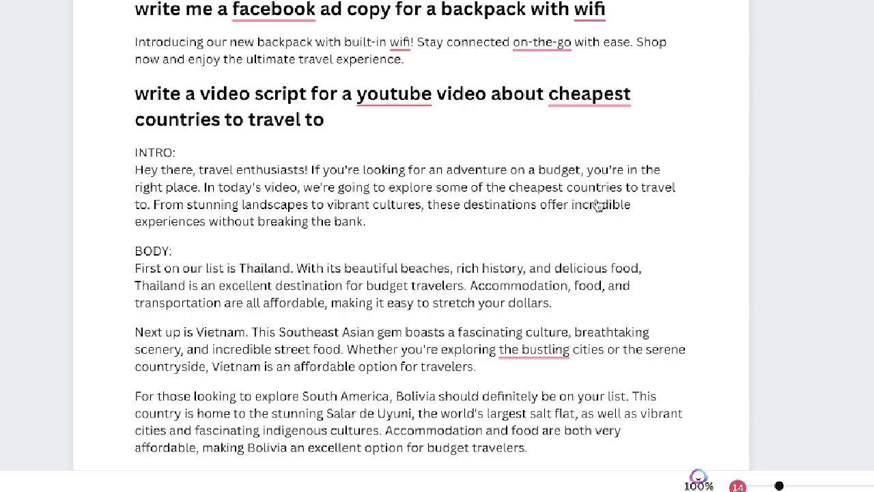
pyautogui.scroll(-1, 496, 206)
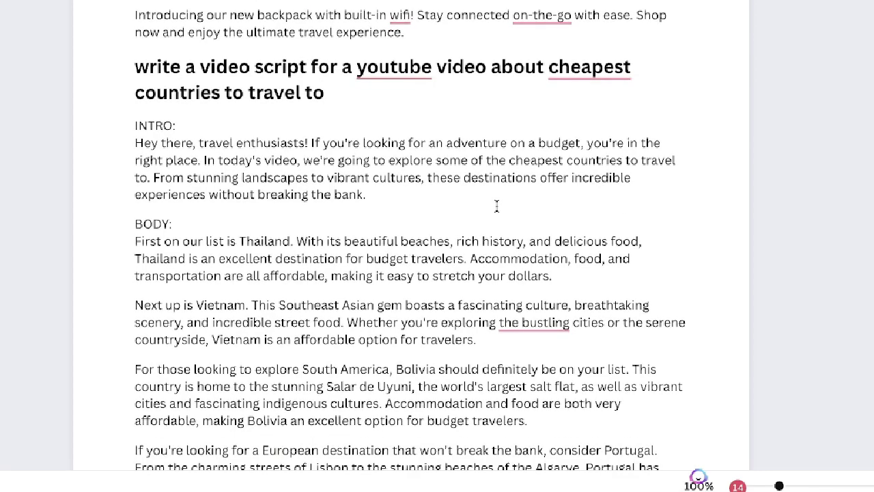
pyautogui.scroll(-10, 496, 206)
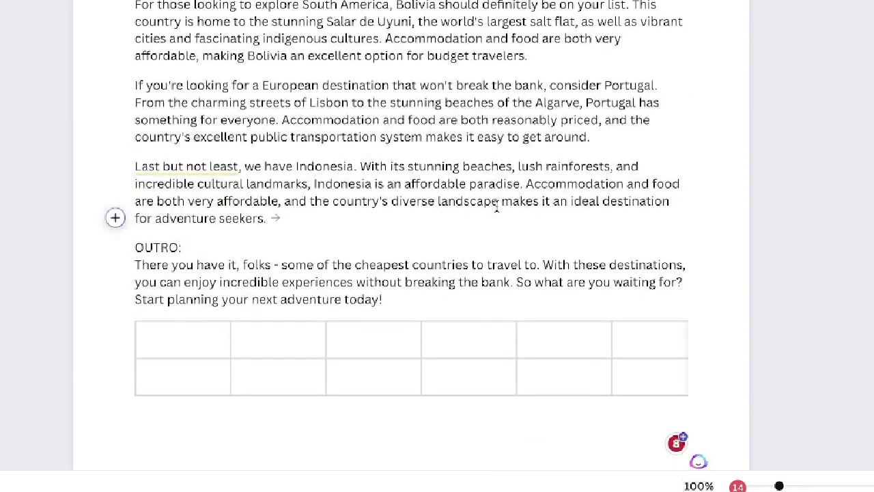
pyautogui.click(380, 410)
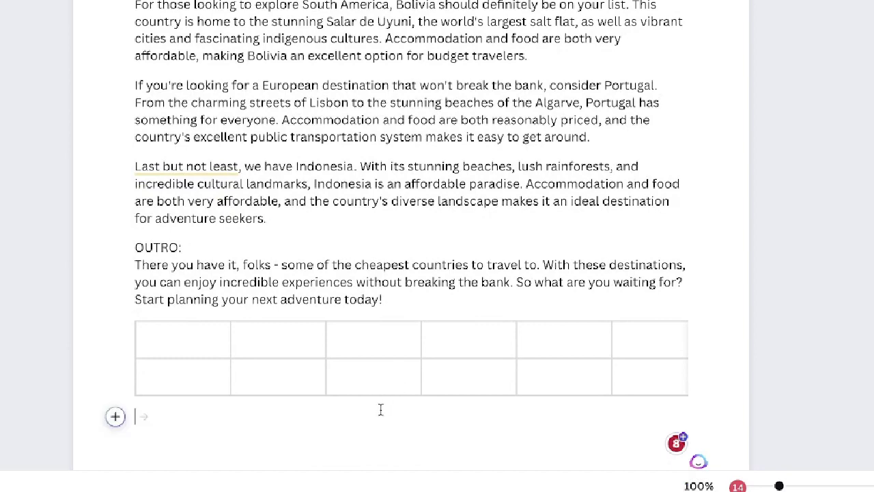
# Step: Paste the back-to-school flyer prompt below the table and apply a Magic Write edit to the Indonesia paragraph
pyautogui.write('write a flyer heading for a flyer about back to school sale')
pyautogui.tripleClick(215, 129)
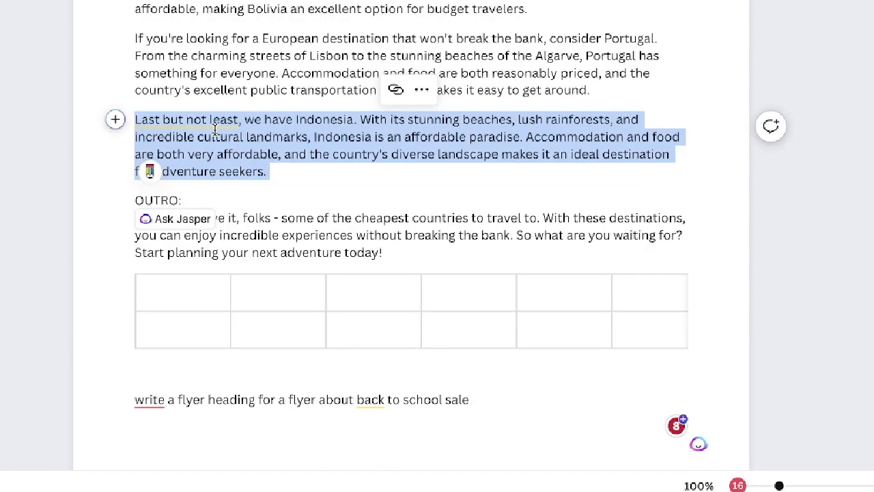
pyautogui.click(115, 119)
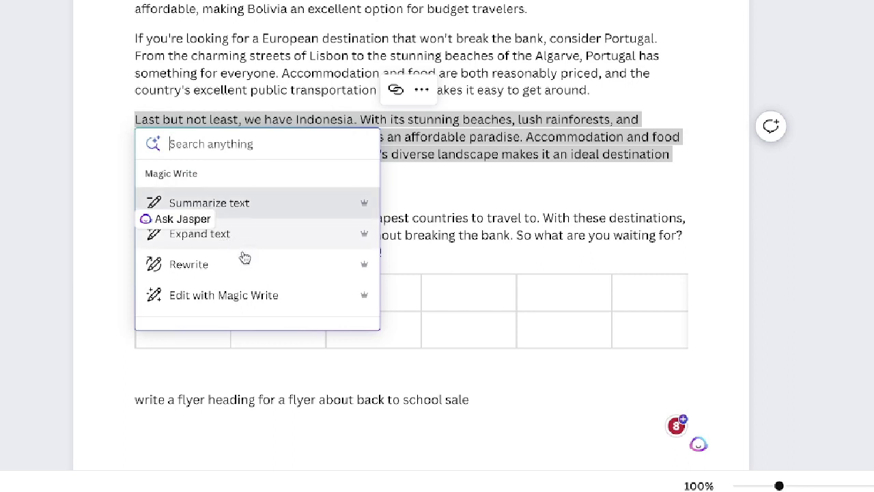
pyautogui.click(277, 302)
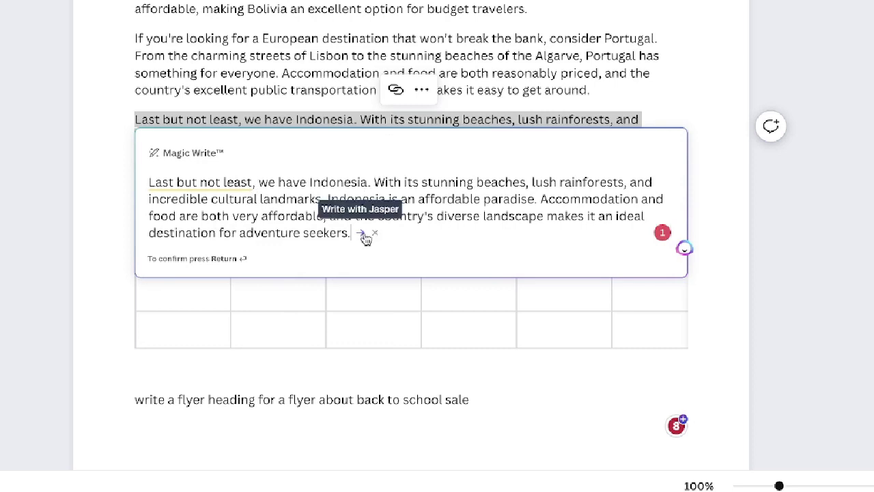
pyautogui.press('Return')
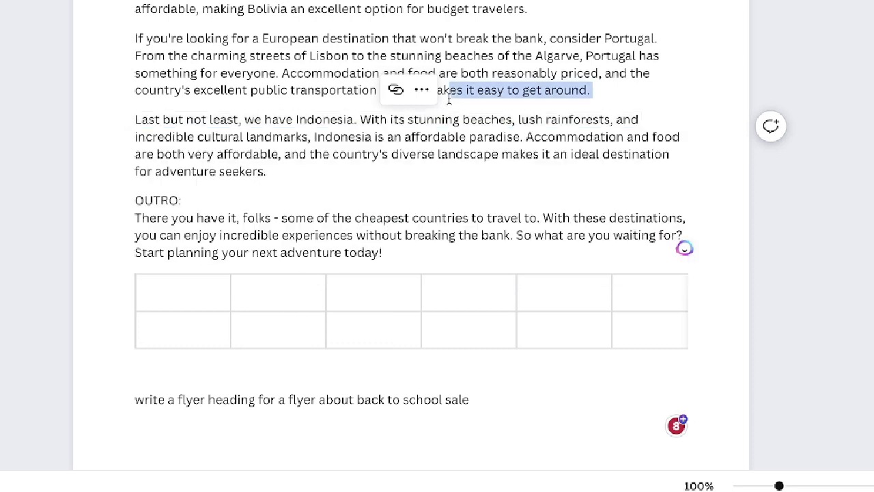
# Step: Expand the Indonesia paragraph with Magic Write into Bali, Java, Sumatra and Lombok bullet points
pyautogui.doubleClick(261, 154)
pyautogui.tripleClick(182, 117)
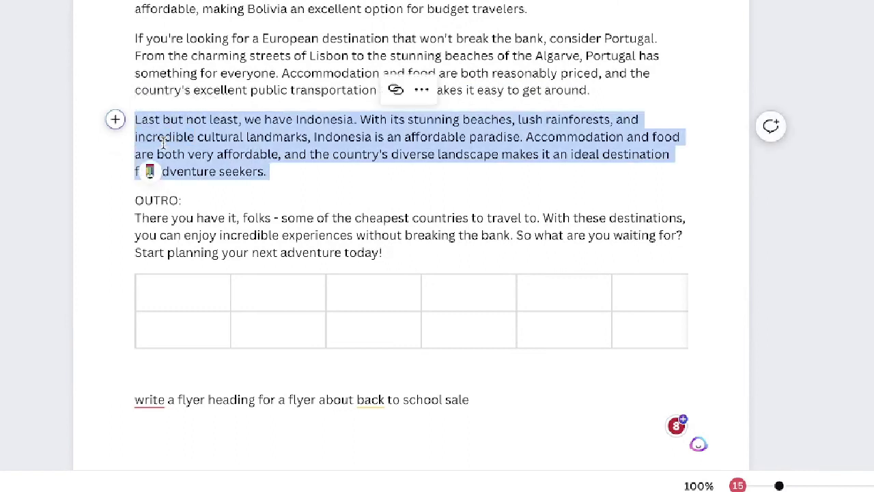
pyautogui.click(115, 120)
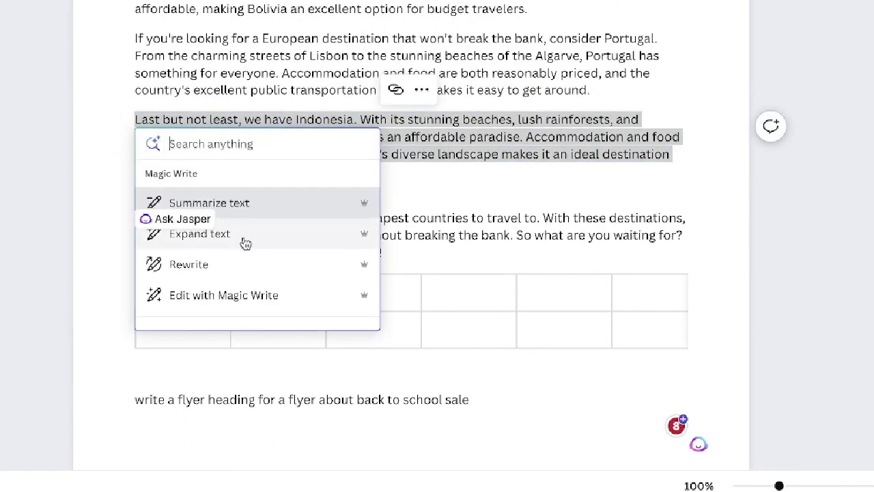
pyautogui.click(246, 240)
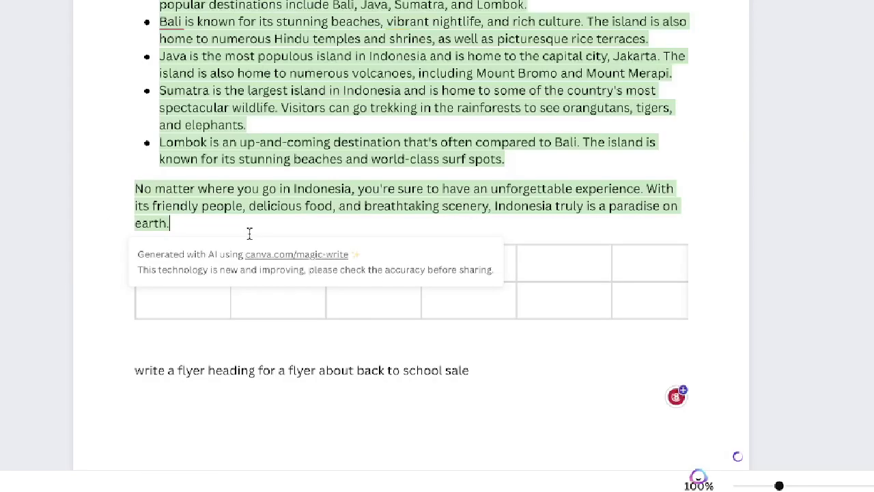
# Step: Rewrite the Indonesia paragraph with Magic Write so it opens 'And finally, there's Indonesia'
pyautogui.scroll(2, 303, 162)
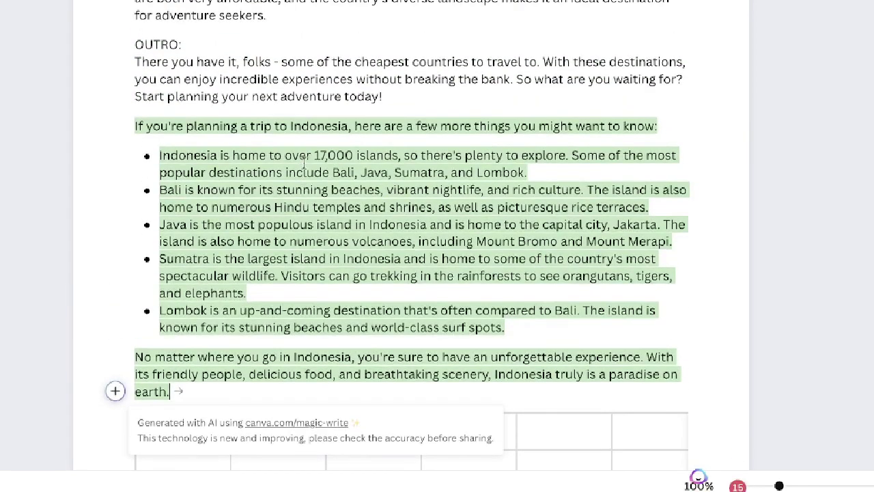
pyautogui.scroll(-2, 266, 196)
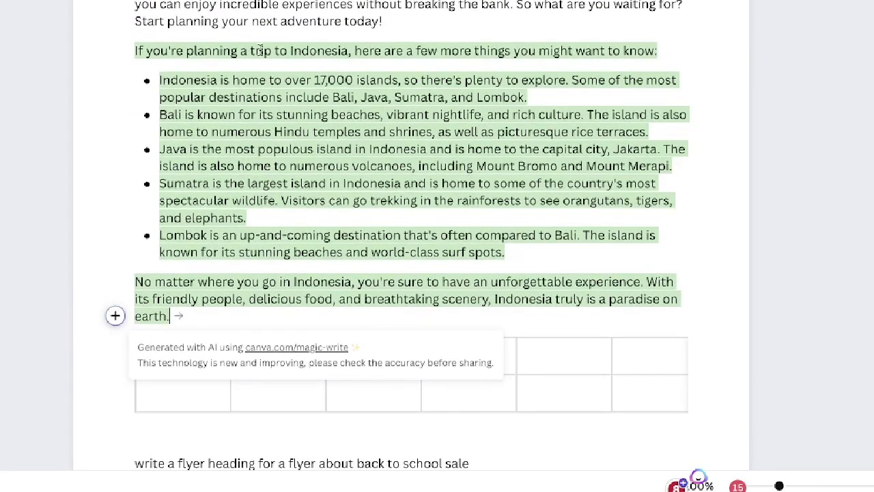
pyautogui.scroll(1, 287, 87)
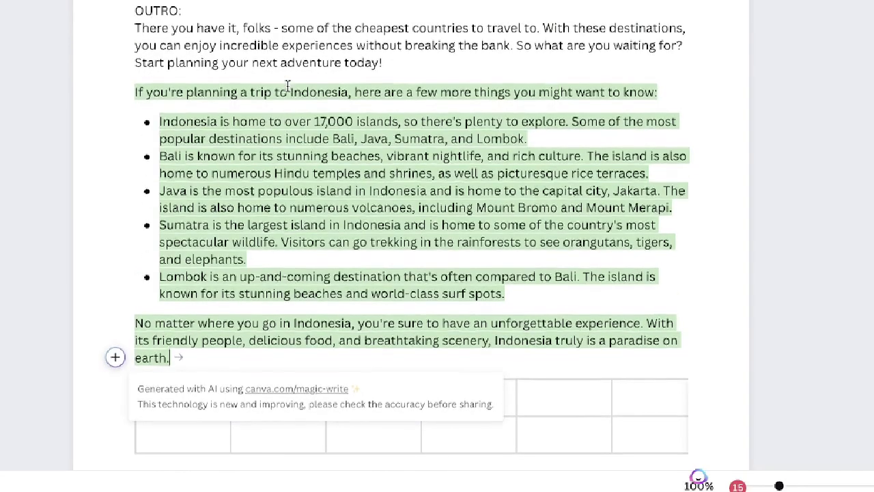
pyautogui.scroll(4, 287, 86)
pyautogui.scroll(-6, 287, 87)
pyautogui.scroll(-1, 287, 86)
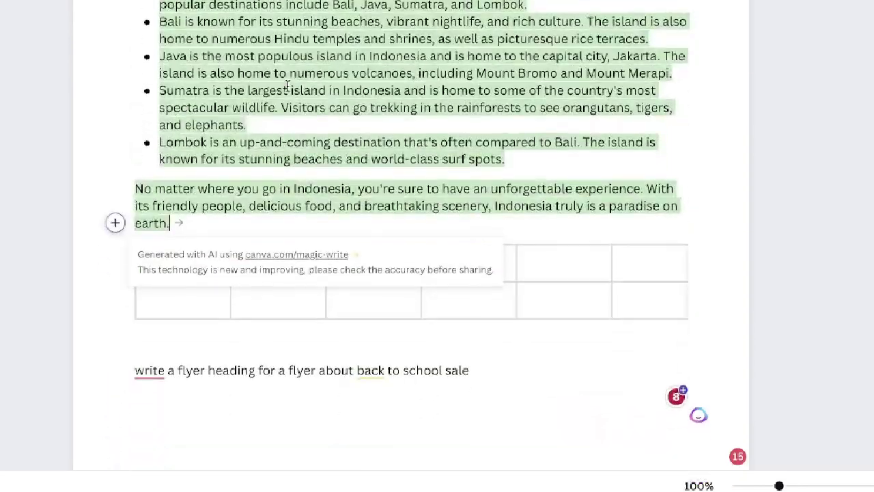
pyautogui.scroll(8, 287, 86)
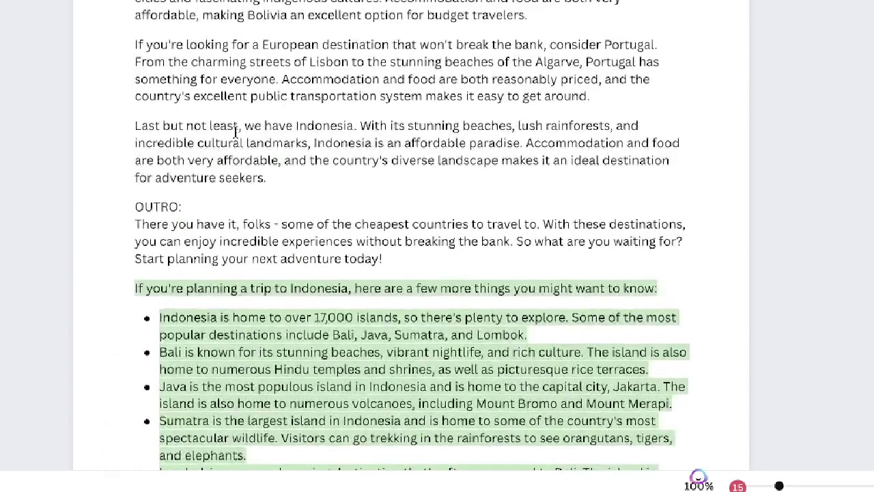
pyautogui.tripleClick(234, 130)
pyautogui.click(116, 126)
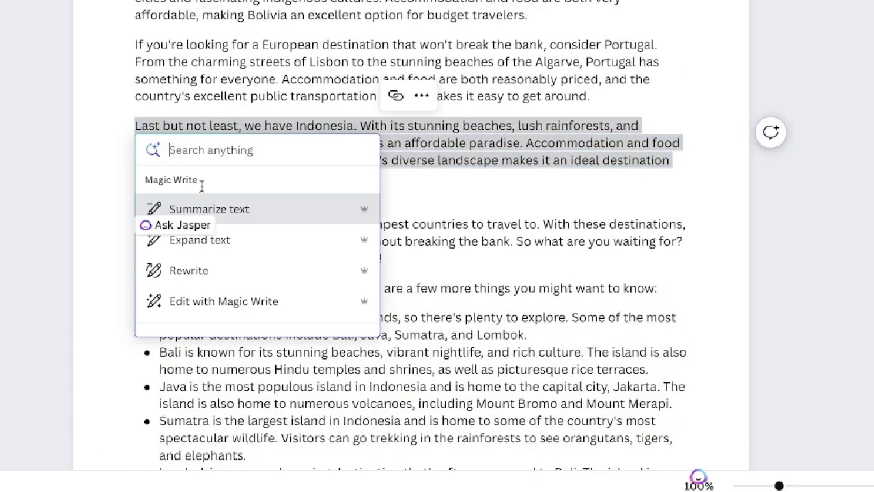
pyautogui.click(244, 270)
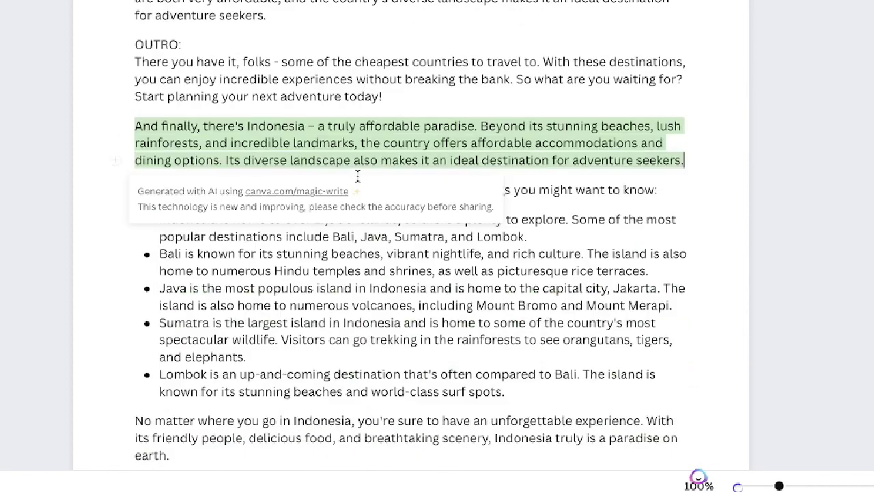
pyautogui.click(409, 126)
# Step: Place the cursor on a new empty line below the flyer prompt
pyautogui.scroll(-1, 396, 146)
pyautogui.scroll(-5, 395, 144)
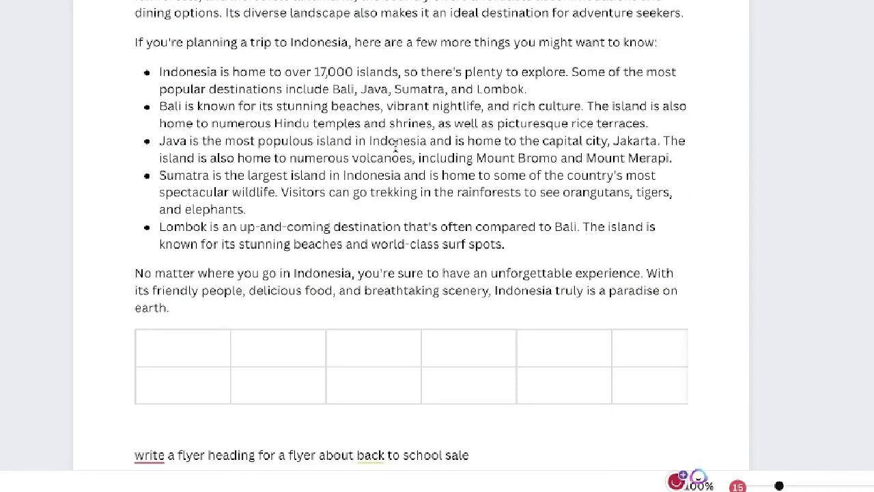
pyautogui.click(331, 400)
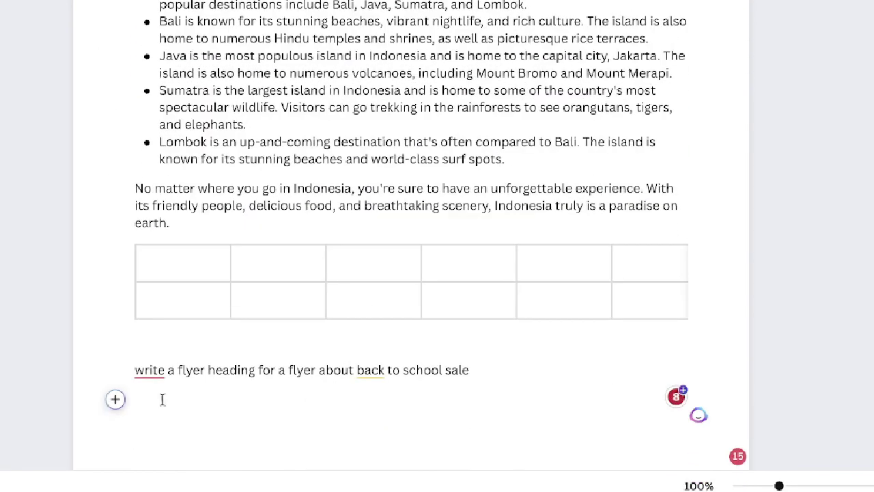
# Step: Start Magic Write on the empty line with the prompt 'create engaging copy for a flyer about a back to school sale'
pyautogui.click(116, 400)
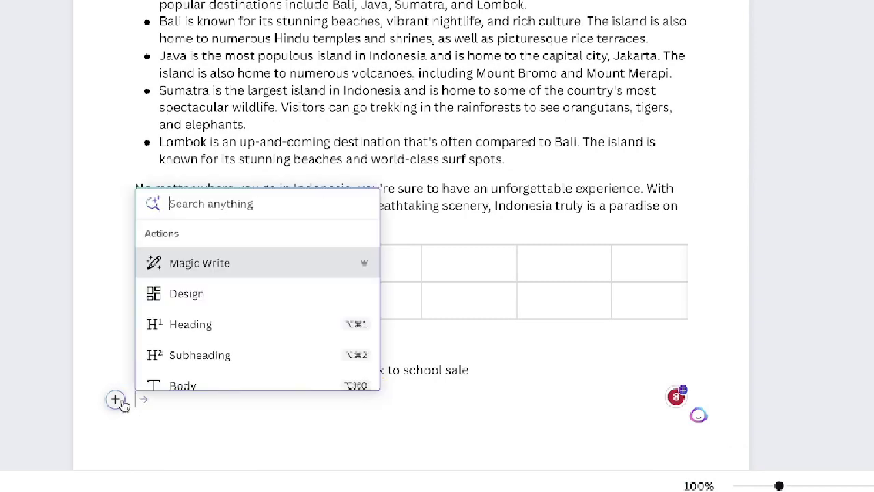
pyautogui.click(201, 272)
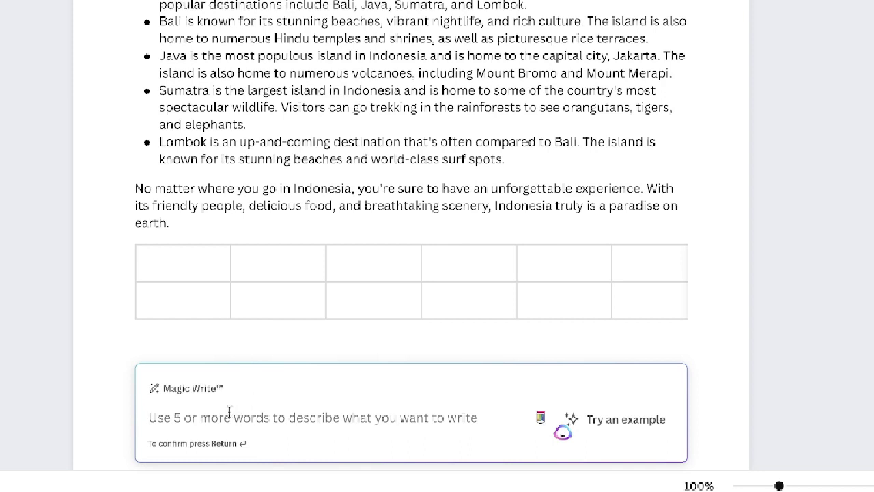
pyautogui.write('create engaging copy for a flyer about a back to school sale')
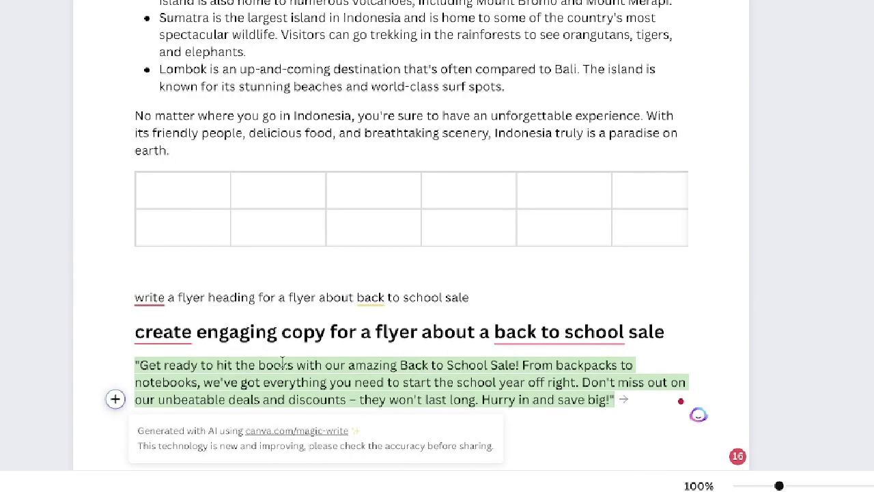
pyautogui.moveTo(137, 365); pyautogui.dragTo(523, 383)
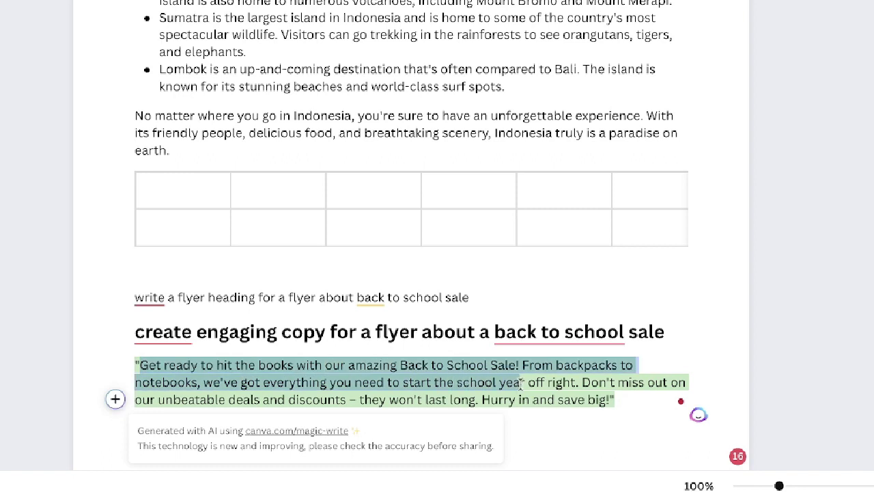
pyautogui.click(555, 432)
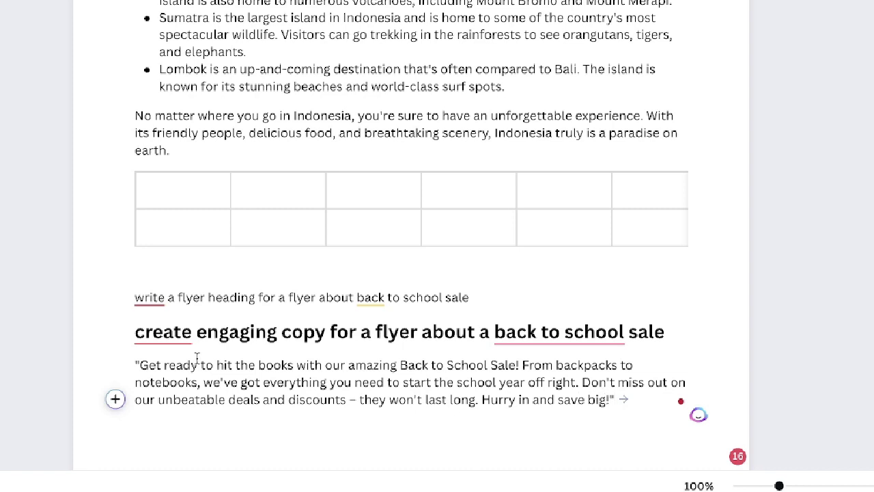
pyautogui.click(116, 399)
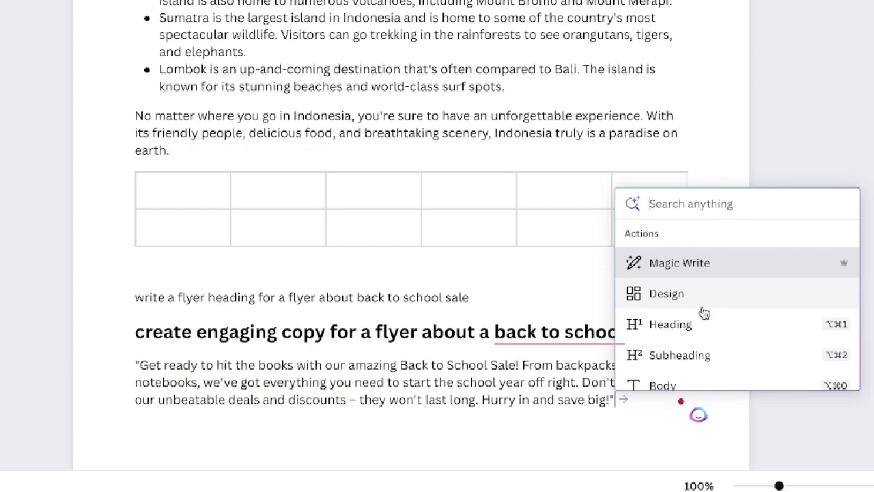
pyautogui.press('Escape')
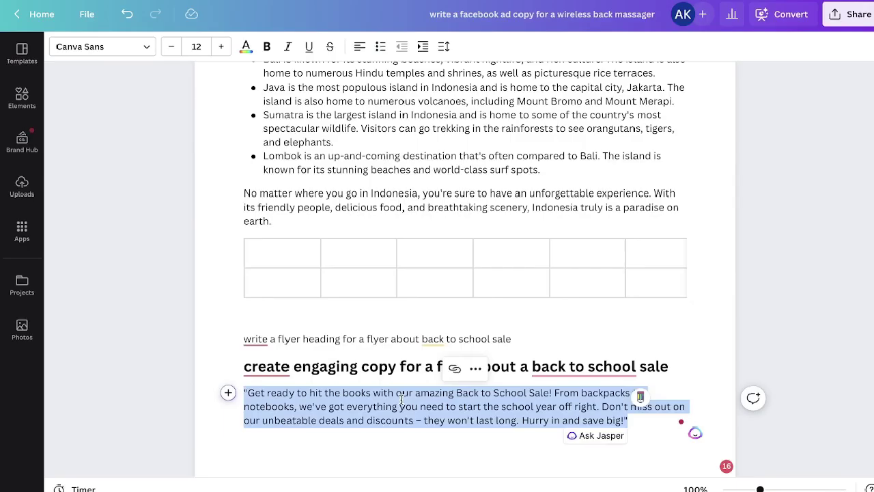
pyautogui.click(253, 441)
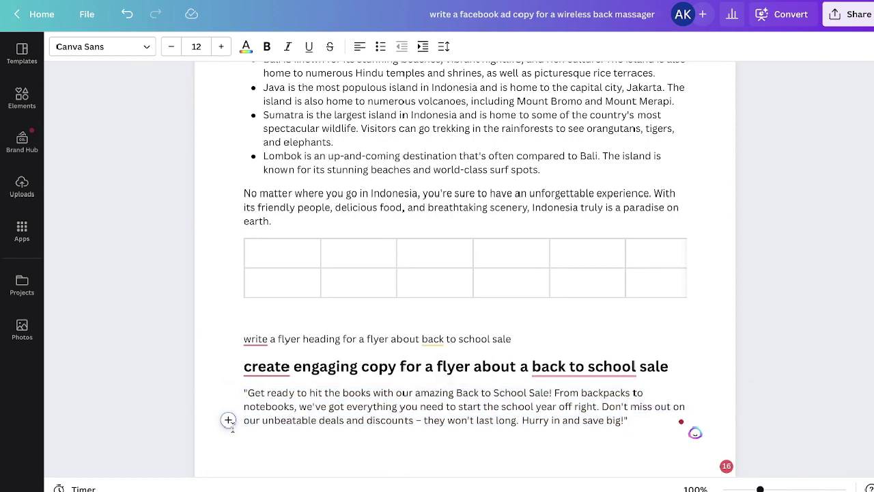
pyautogui.click(228, 420)
# Step: Insert a design from the 'A very warm welcome' template, paste the back to school copy in, and shrink the text box
pyautogui.click(664, 346)
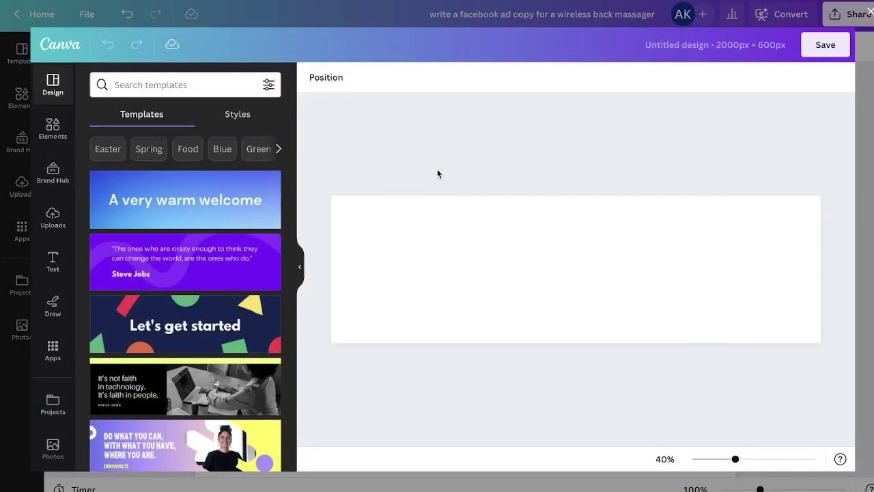
pyautogui.click(176, 202)
pyautogui.doubleClick(545, 271)
pyautogui.hotkey('ctrl', 'v')
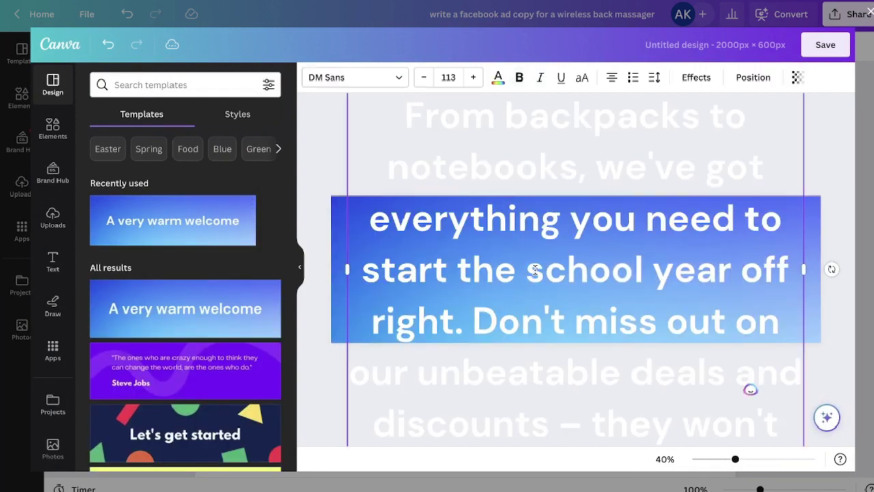
pyautogui.scroll(-3, 749, 264)
pyautogui.scroll(2, 726, 259)
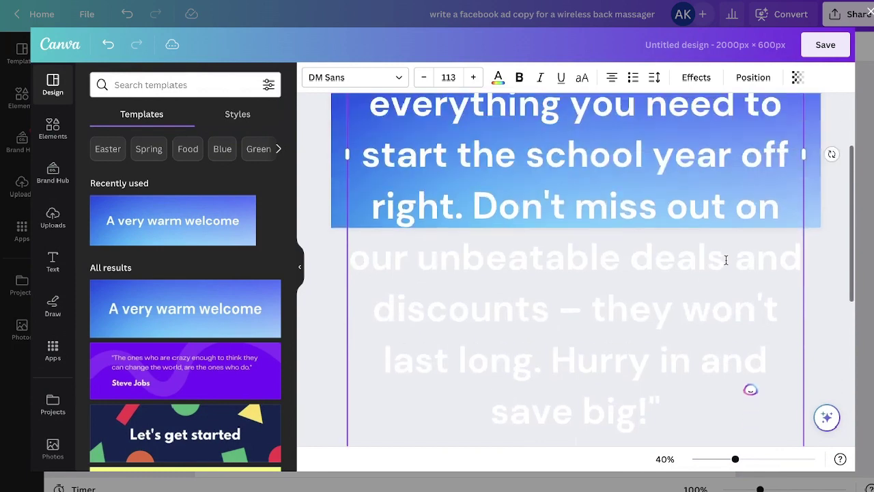
pyautogui.scroll(-1, 382, 448)
pyautogui.moveTo(347, 410); pyautogui.dragTo(578, 134)
# Step: Save the blue gradient banner and return to the wireless back massager Doc
pyautogui.click(657, 225)
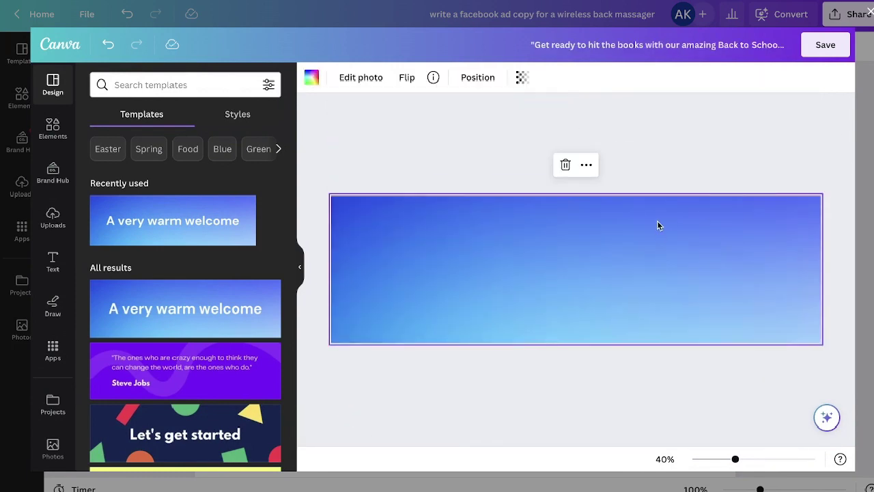
pyautogui.click(722, 128)
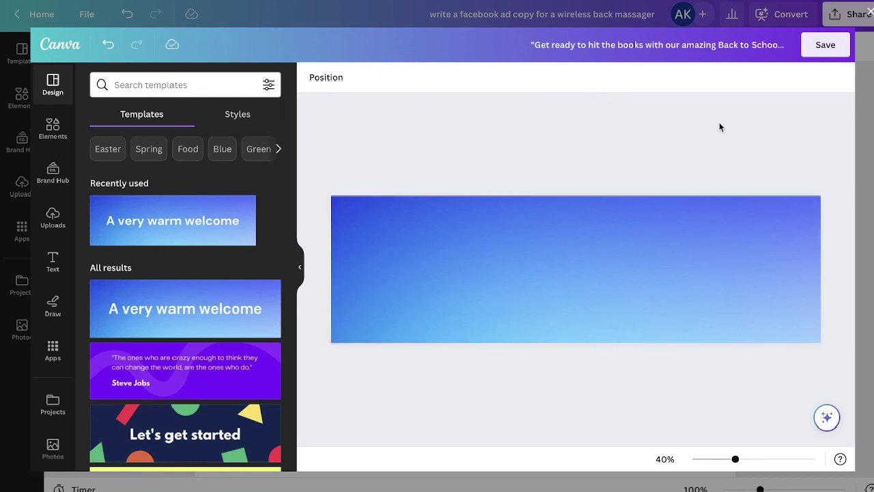
pyautogui.click(825, 44)
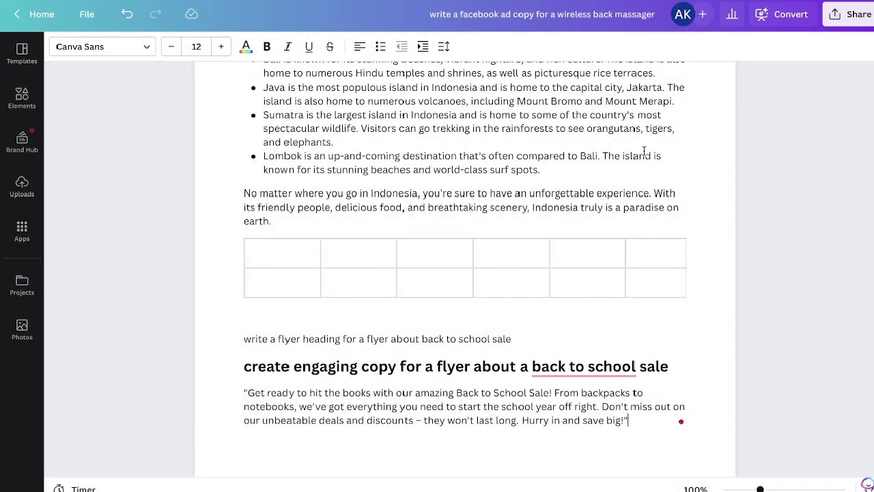
pyautogui.scroll(15, 644, 151)
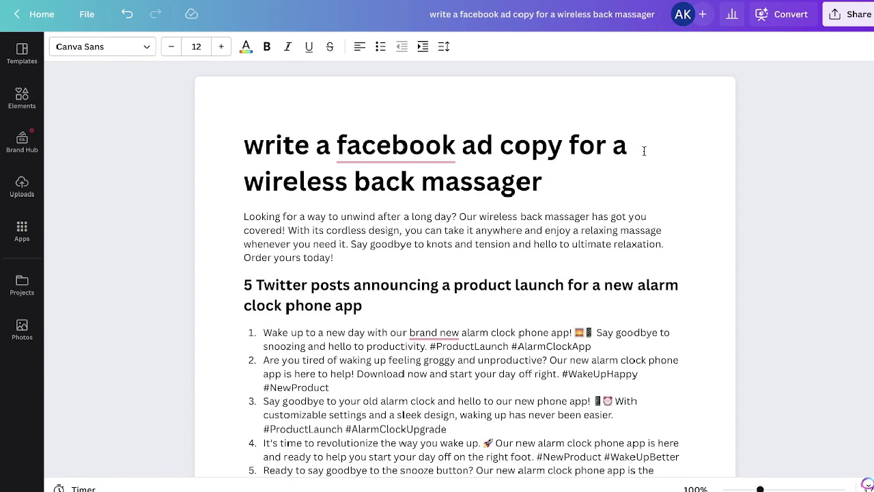
# Step: Scroll the Doc down and back up toward the top
pyautogui.scroll(-2, 558, 148)
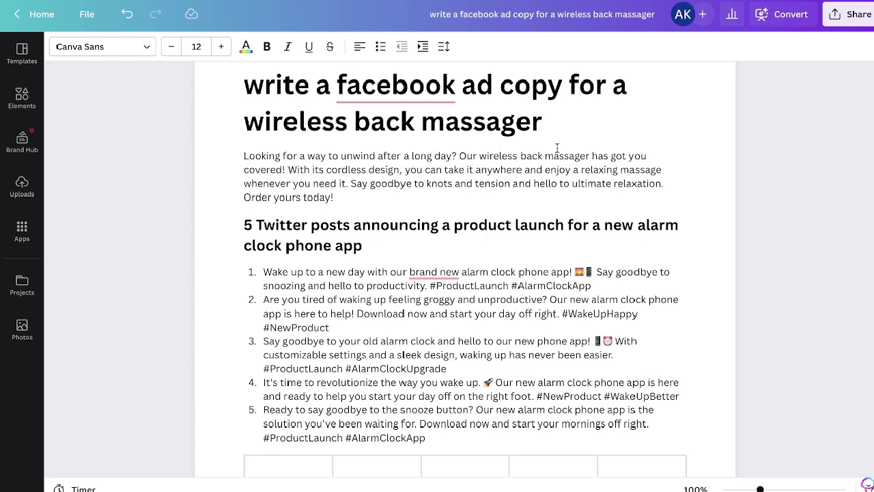
pyautogui.scroll(2, 557, 148)
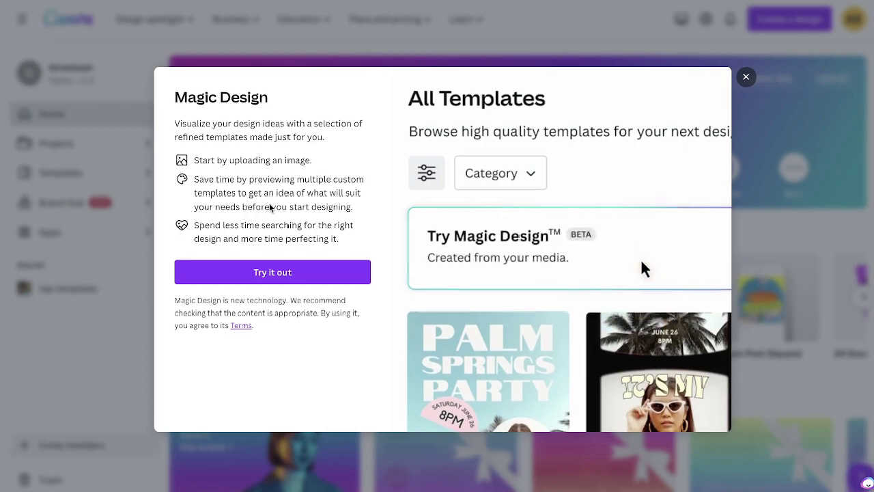
# Step: Start Magic Design and feed it the Anthropic thumbnail from Uploads instead of a computer file
pyautogui.click(260, 271)
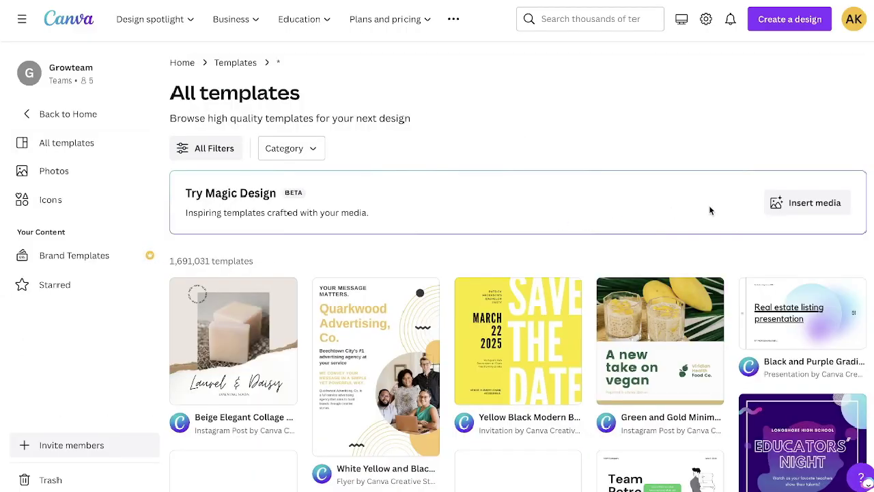
pyautogui.click(779, 204)
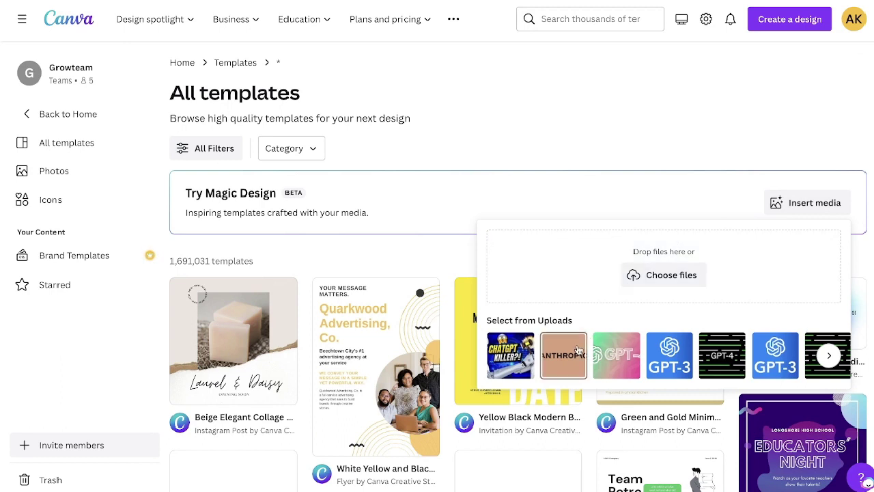
pyautogui.click(636, 275)
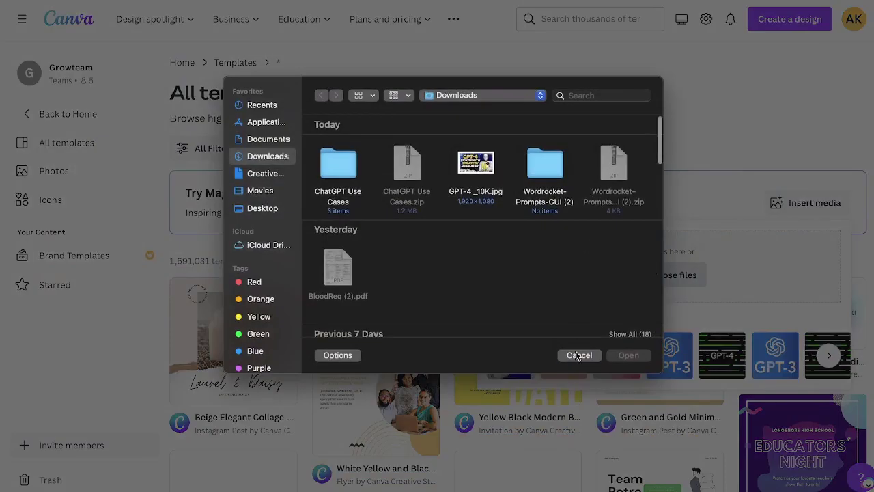
pyautogui.click(577, 355)
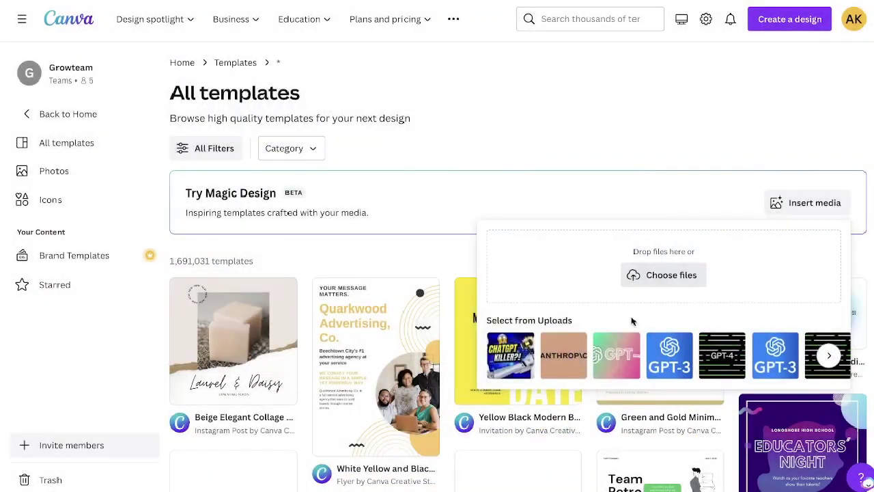
pyautogui.click(576, 362)
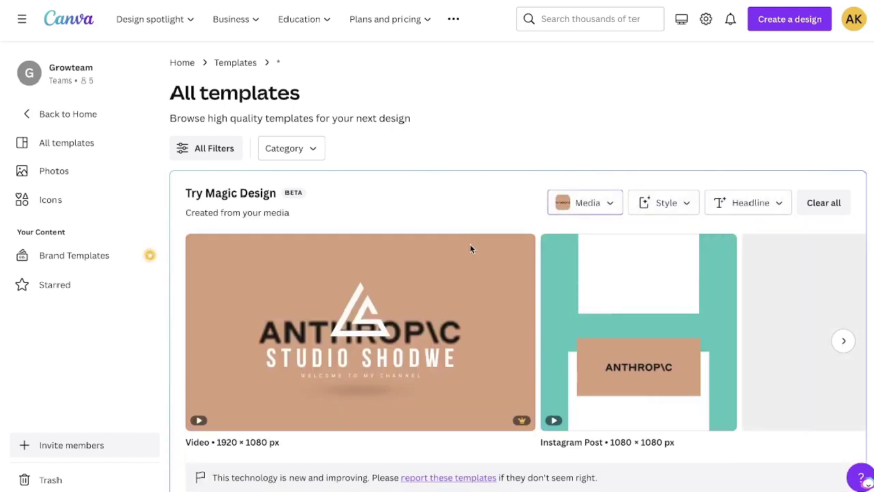
pyautogui.hscroll(3, 464, 274)
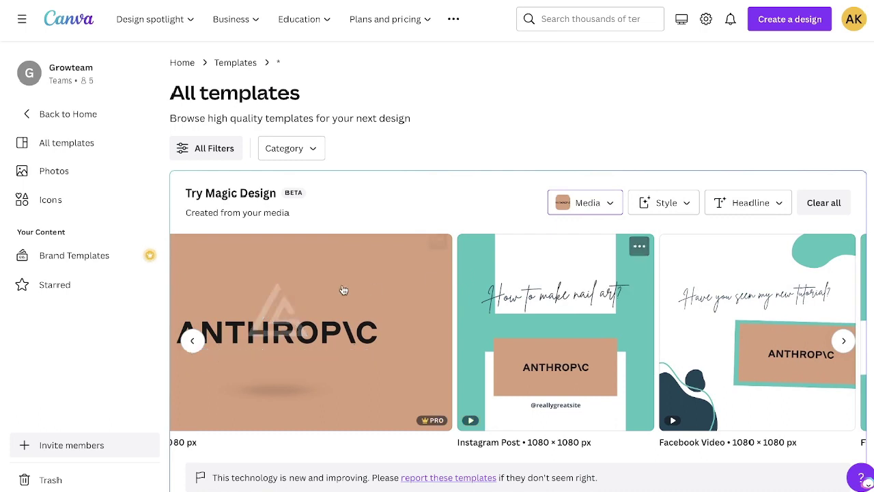
pyautogui.hscroll(-3, 464, 297)
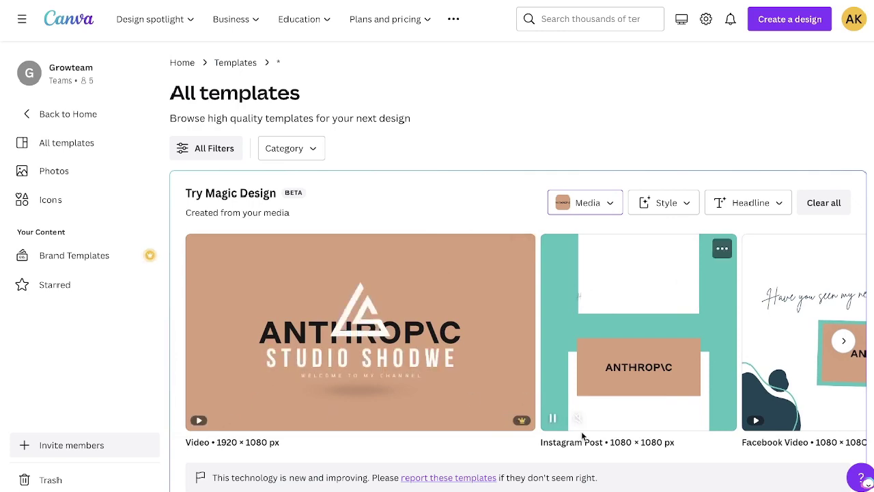
pyautogui.hscroll(3, 598, 437)
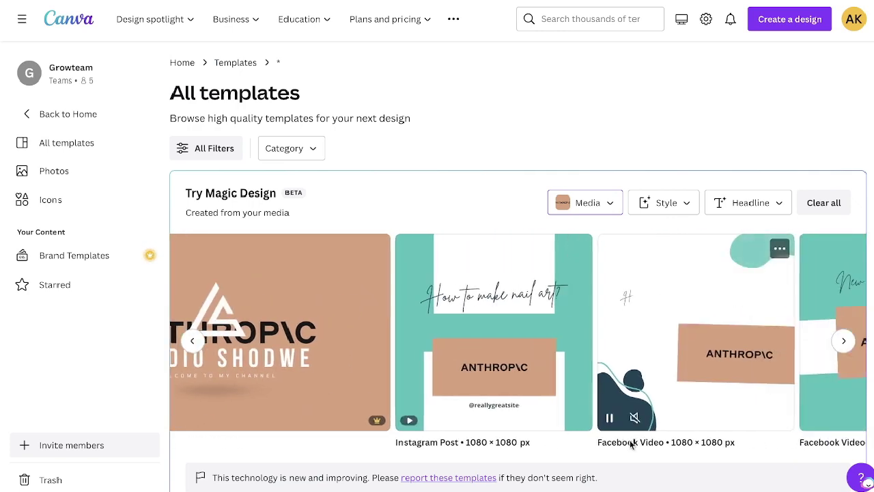
pyautogui.hscroll(8, 632, 444)
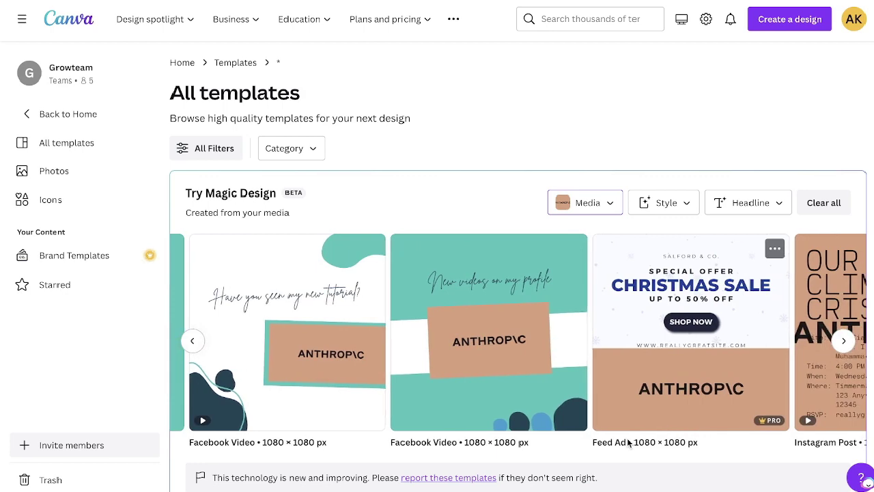
pyautogui.hscroll(8, 630, 443)
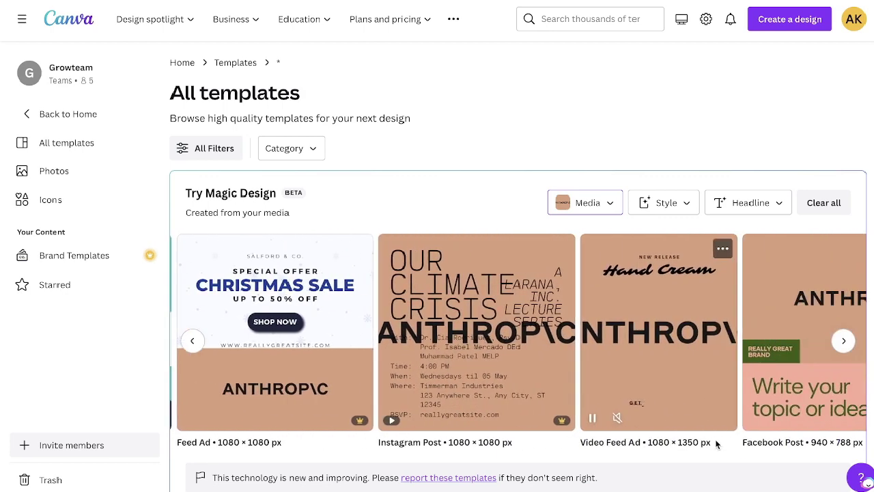
pyautogui.hscroll(15, 606, 417)
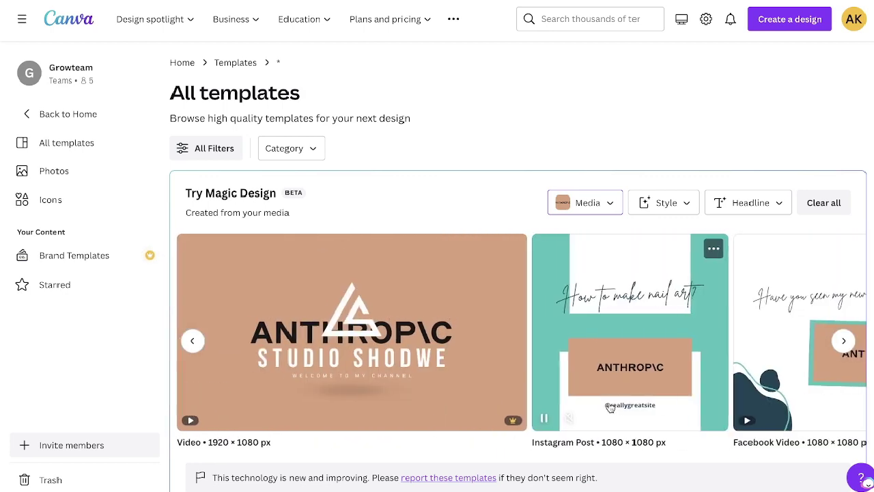
pyautogui.hscroll(4, 610, 408)
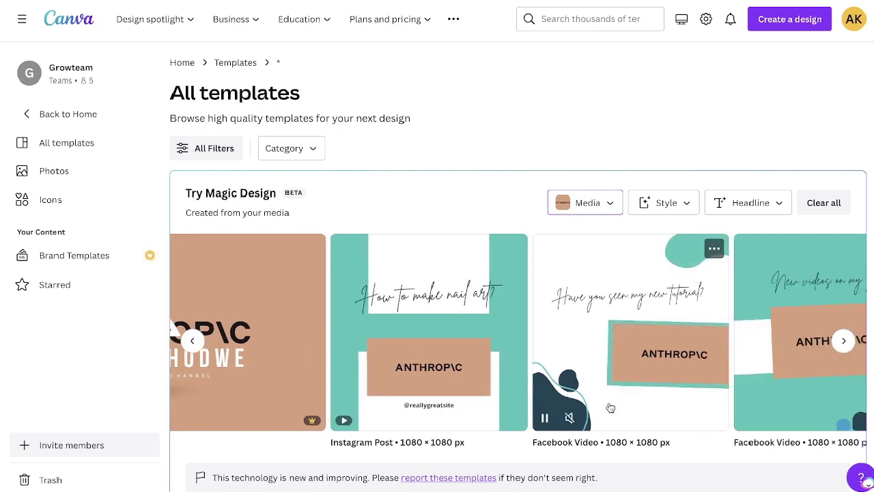
pyautogui.hscroll(3, 611, 408)
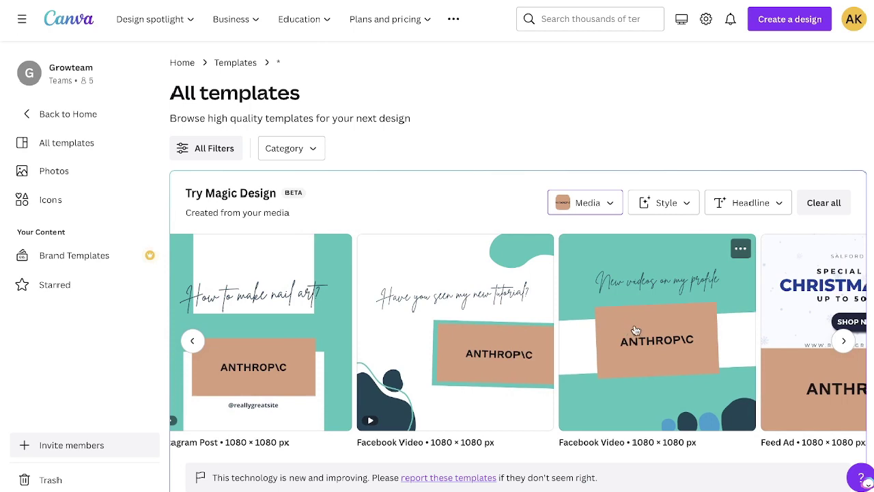
pyautogui.hscroll(2, 567, 333)
pyautogui.hscroll(-1, 567, 333)
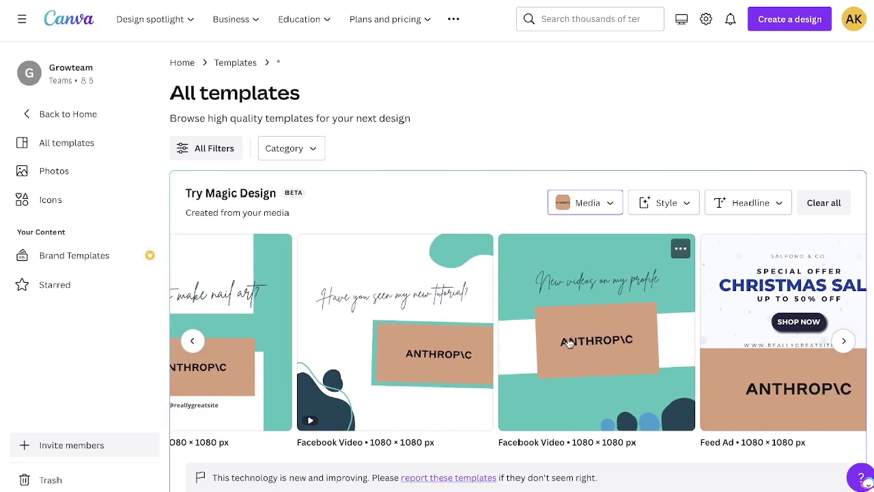
pyautogui.click(797, 315)
pyautogui.click(670, 220)
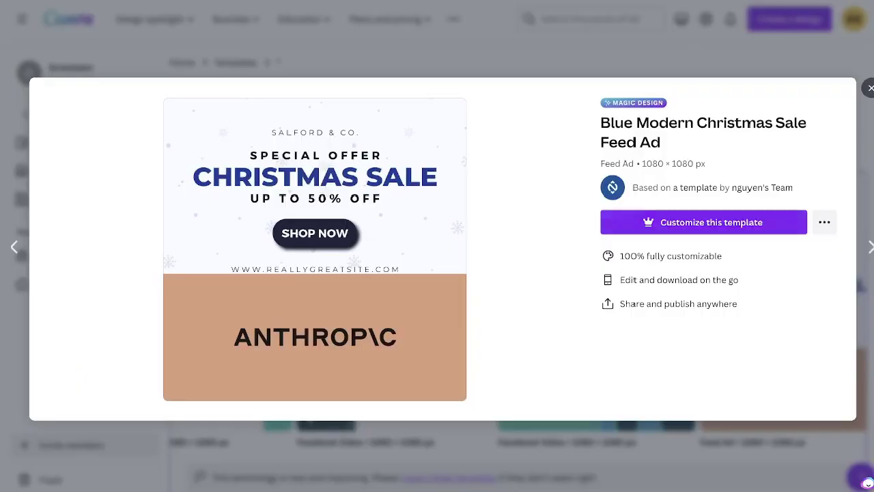
pyautogui.click(869, 88)
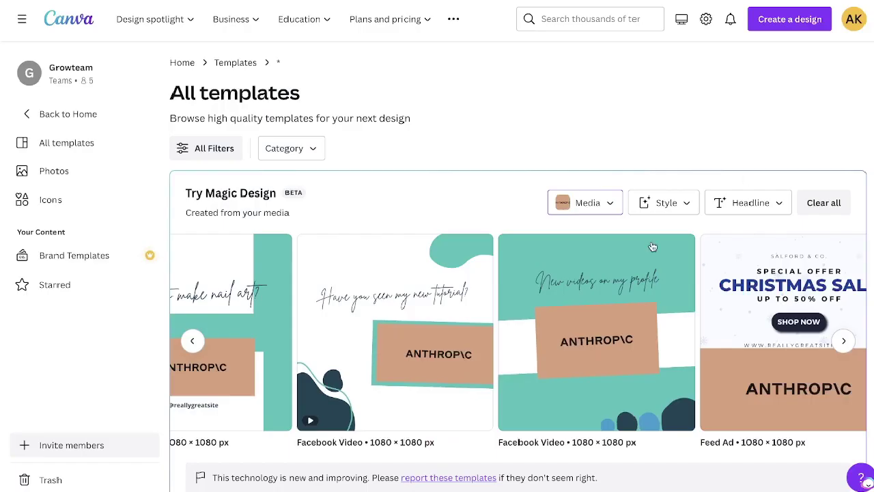
pyautogui.hscroll(5, 649, 249)
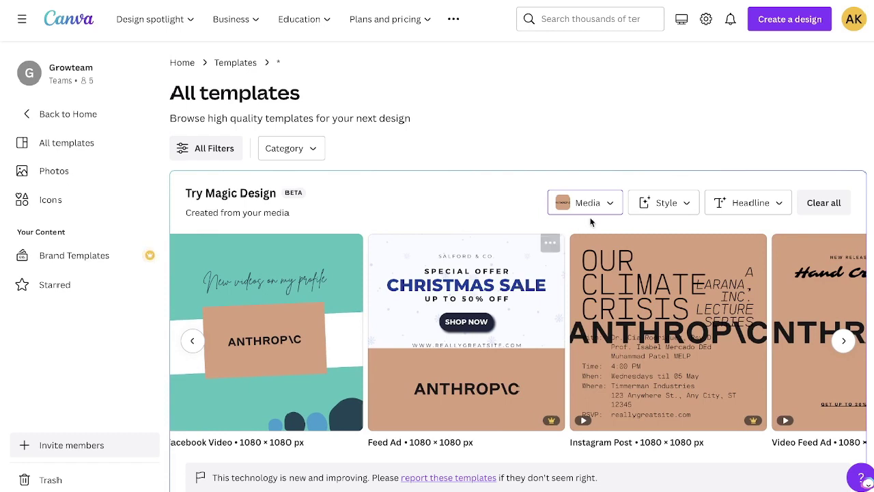
# Step: Apply the Arbutus Slab style to the Magic Design templates
pyautogui.click(649, 208)
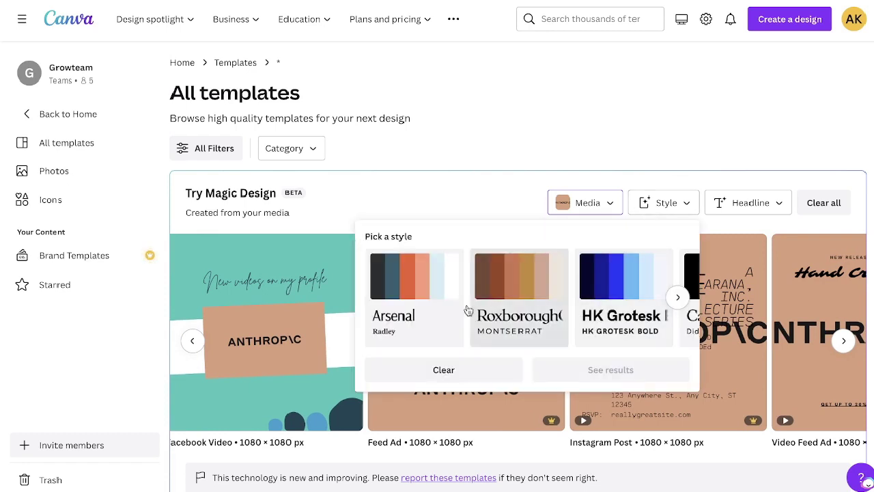
pyautogui.hscroll(10, 546, 307)
pyautogui.hscroll(5, 546, 300)
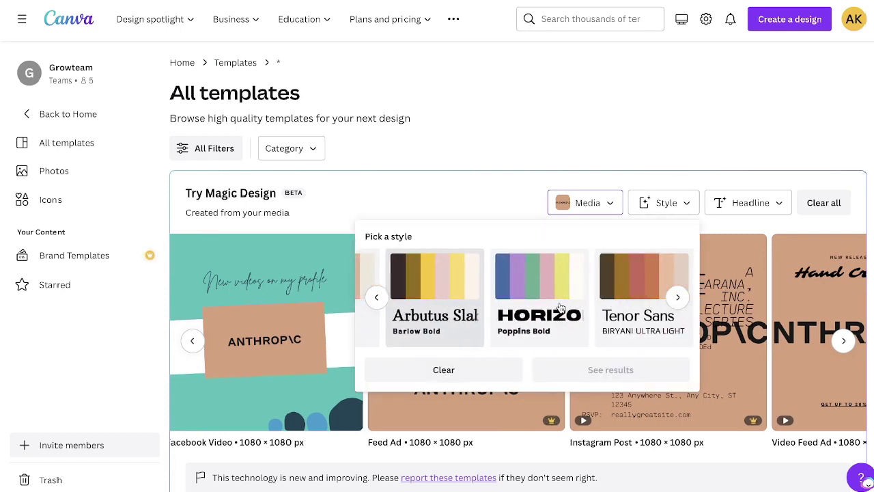
pyautogui.hscroll(-2, 526, 293)
pyautogui.click(526, 294)
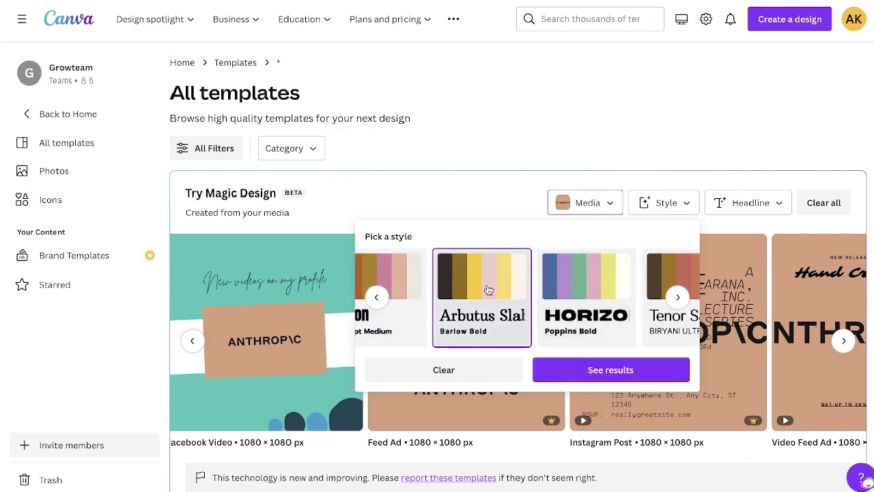
pyautogui.click(584, 370)
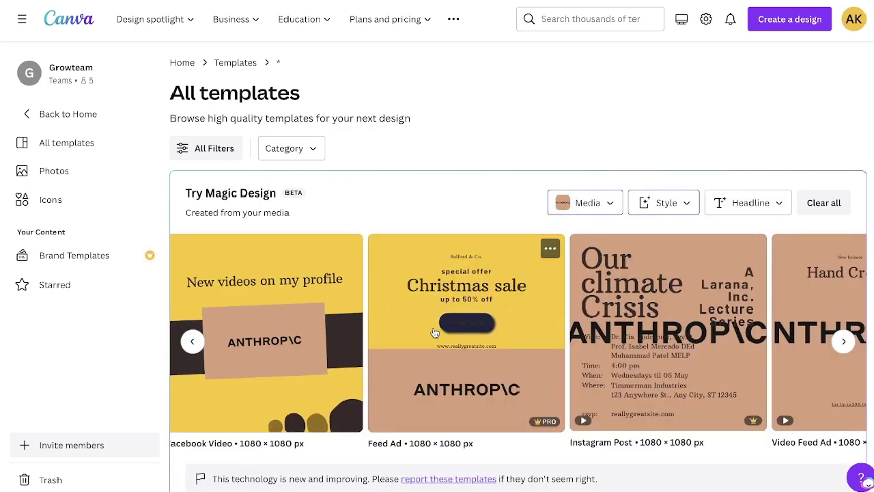
pyautogui.hscroll(-5, 450, 334)
pyautogui.hscroll(5, 434, 333)
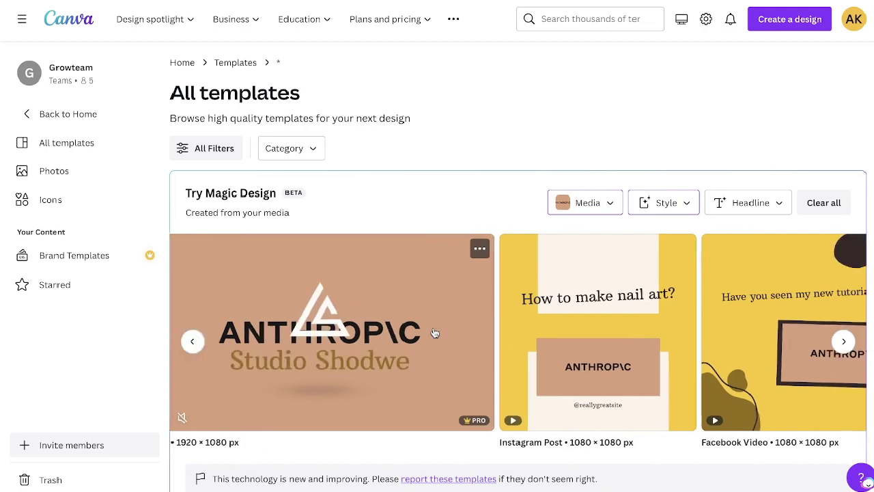
# Step: Set the templates' headline to 'Best LLM In The World'
pyautogui.click(686, 196)
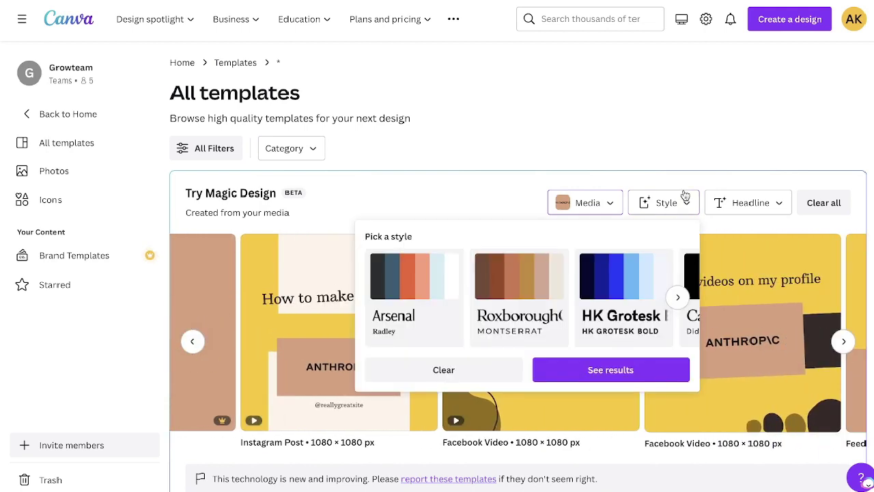
pyautogui.click(757, 202)
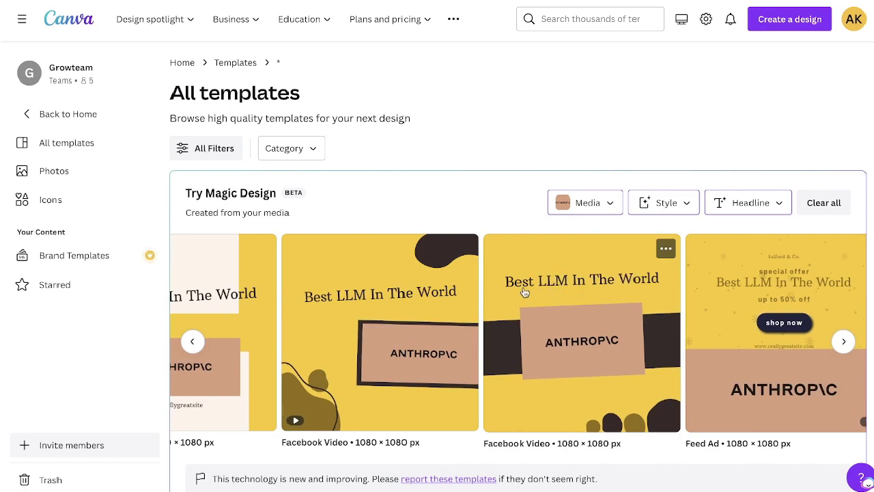
pyautogui.hscroll(5, 524, 292)
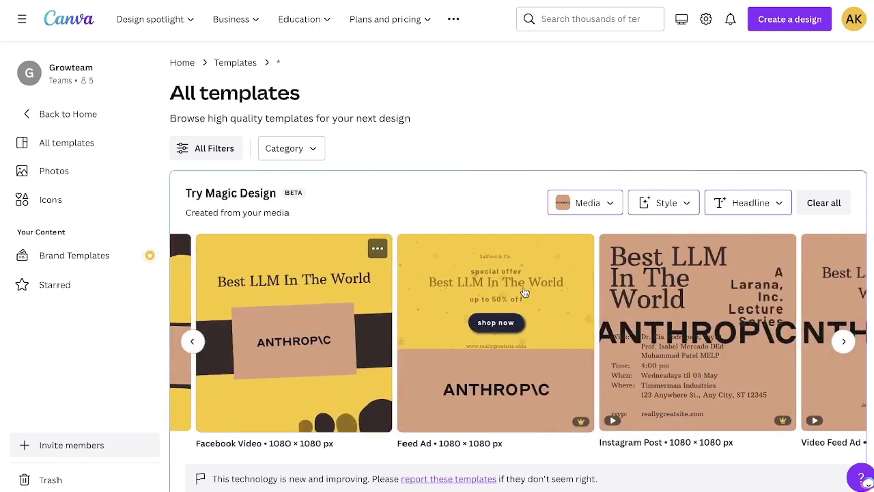
pyautogui.hscroll(5, 525, 292)
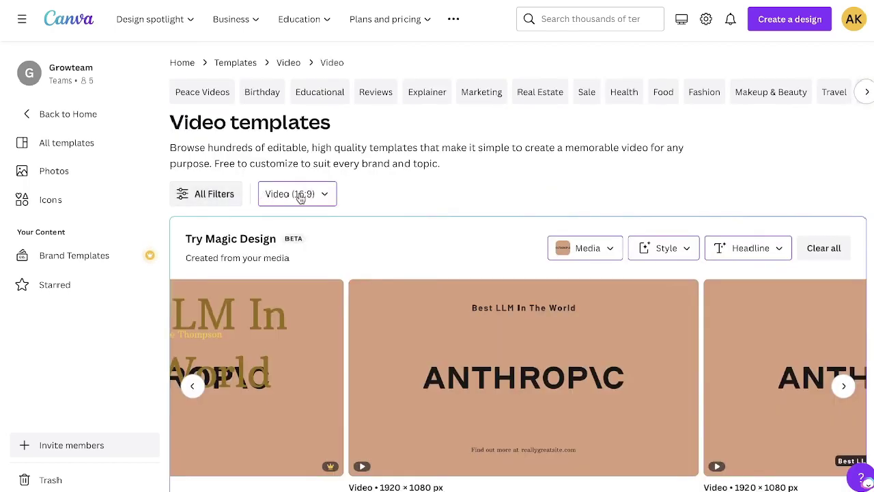
# Step: Filter to Social Media > Instagram Post and open the 12:00 Reminder template in the editor
pyautogui.click(309, 194)
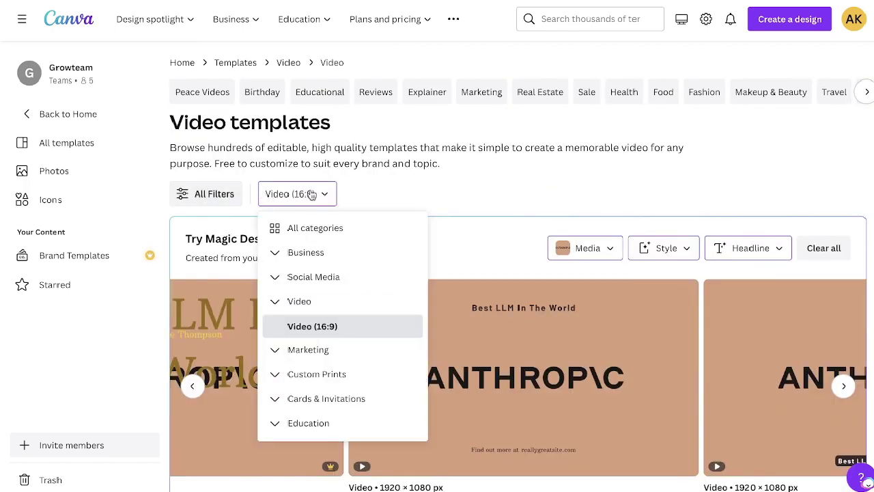
pyautogui.click(326, 260)
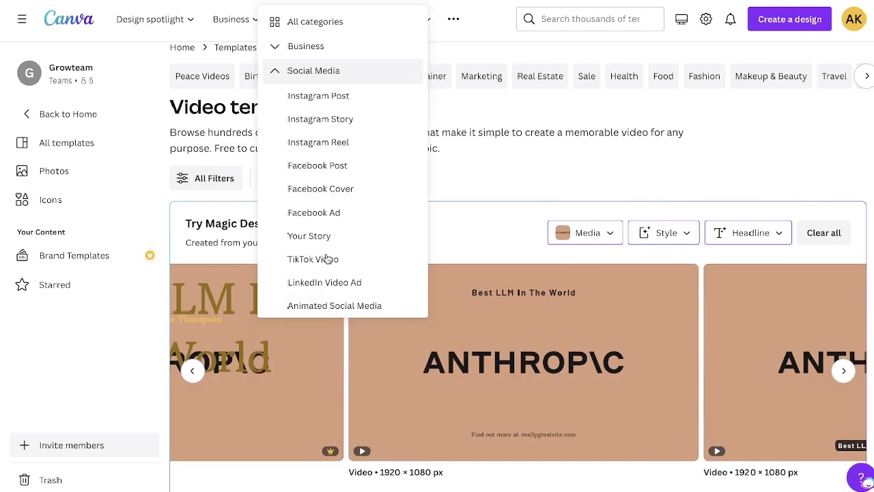
pyautogui.click(342, 96)
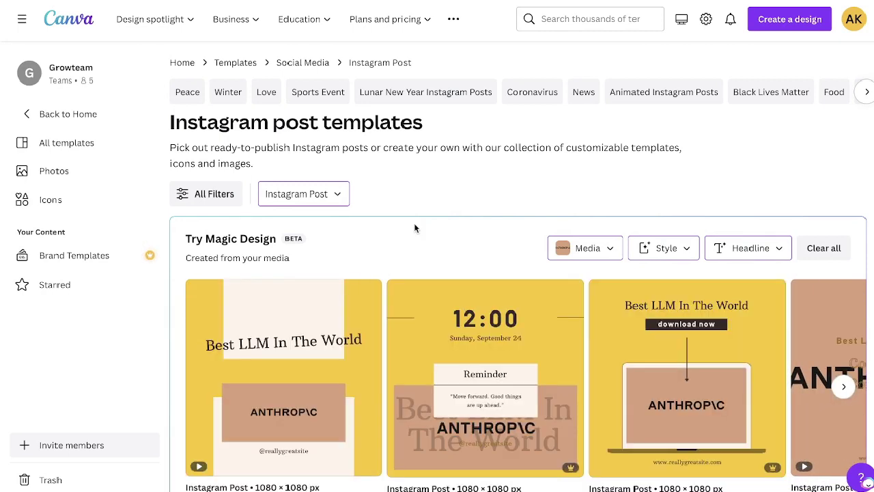
pyautogui.click(470, 315)
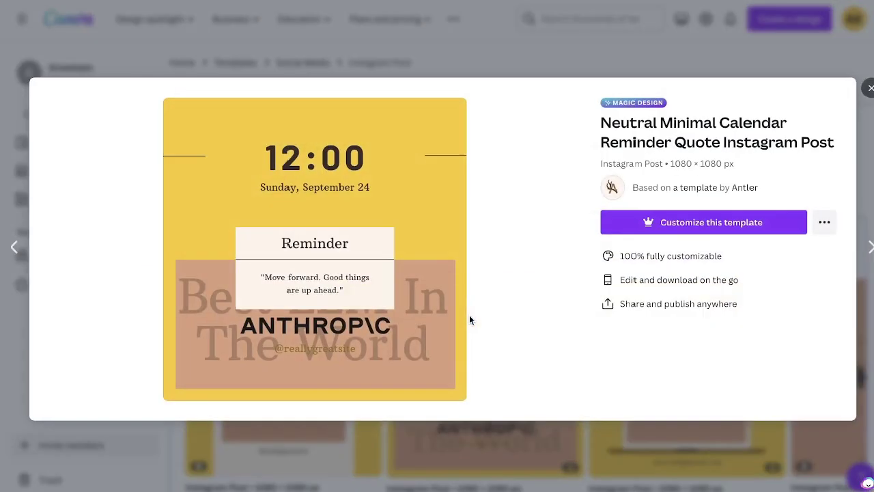
pyautogui.click(641, 230)
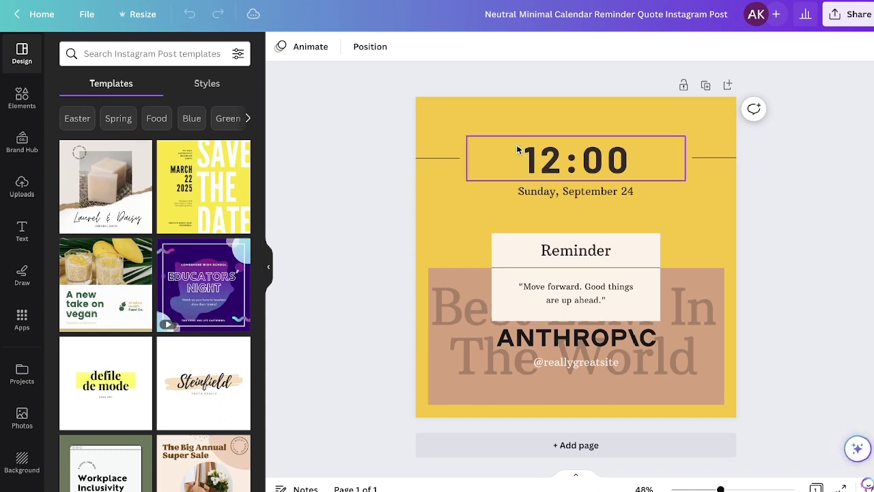
# Step: Select the whole page of the calendar reminder design in the editor
pyautogui.click(481, 225)
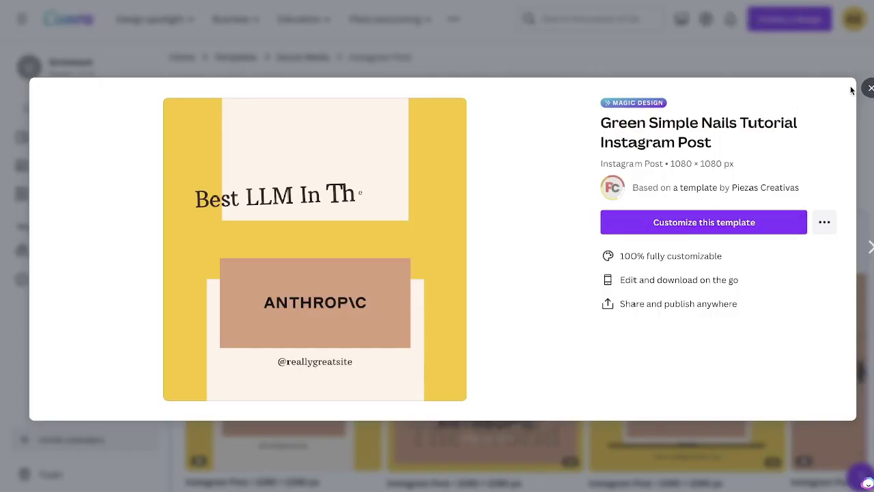
# Step: Close the Green Simple Nails Tutorial template preview
pyautogui.click(870, 87)
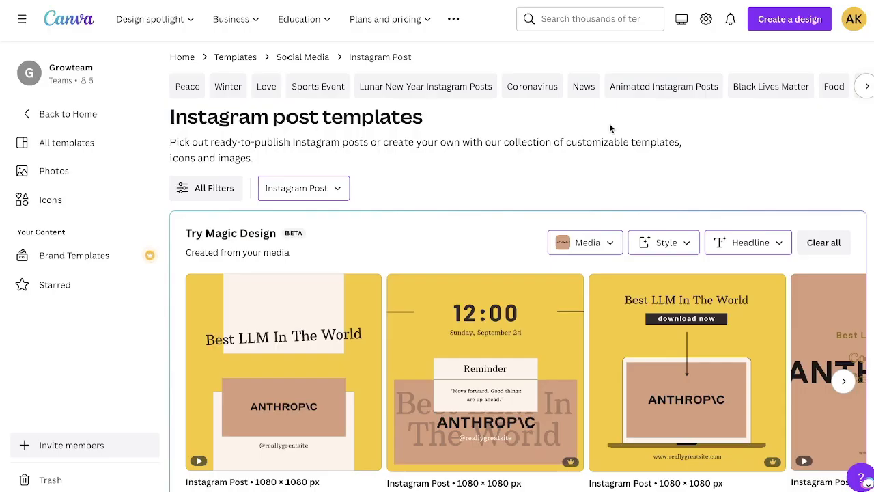